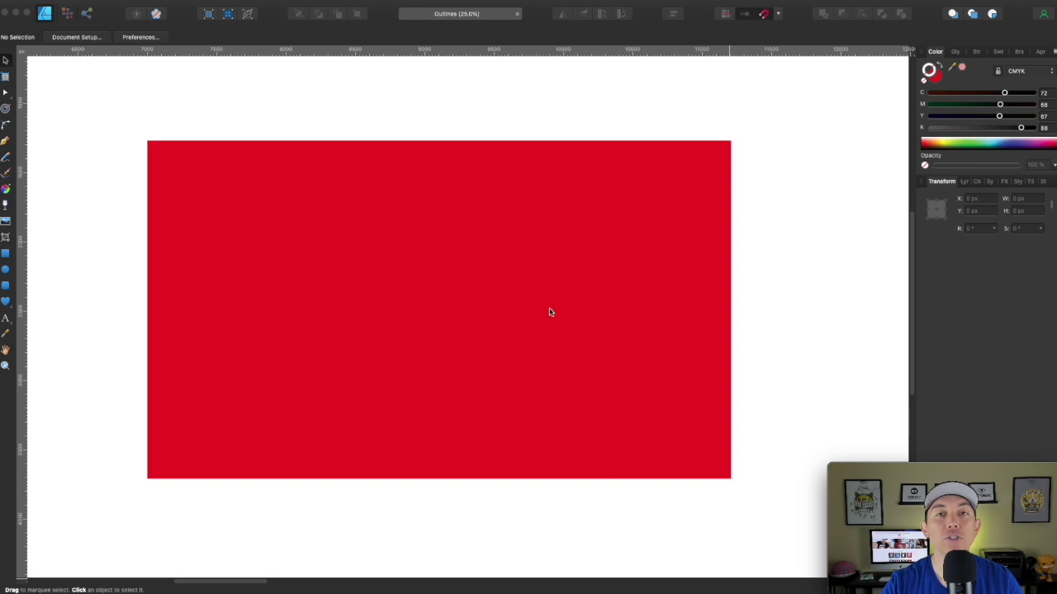
- Give the red rectangle a thin black stroke mixed at CMYK 100/100/100/100
click(431, 226)
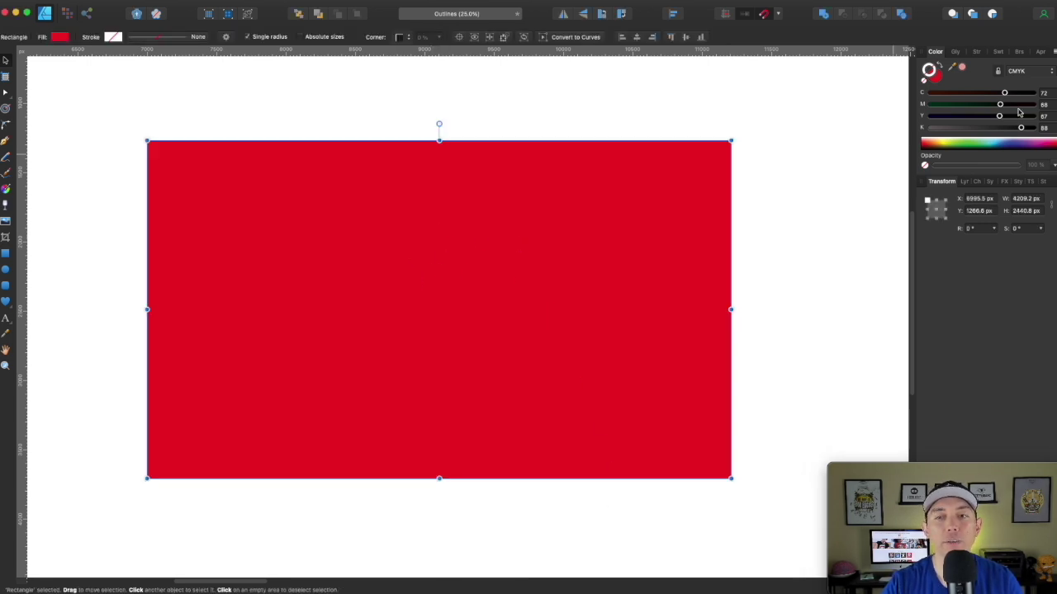
click(935, 78)
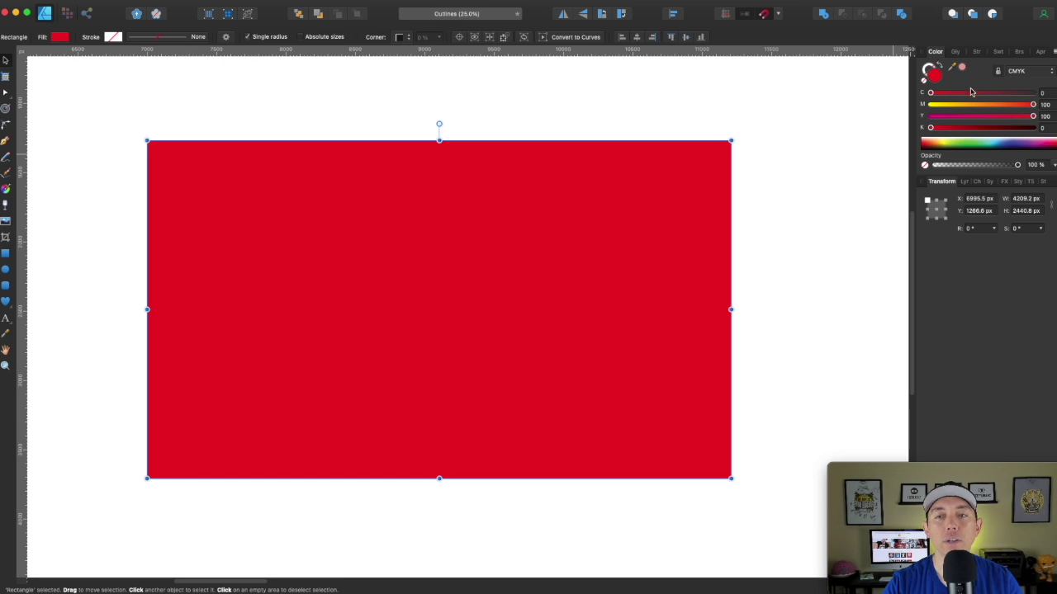
click(930, 69)
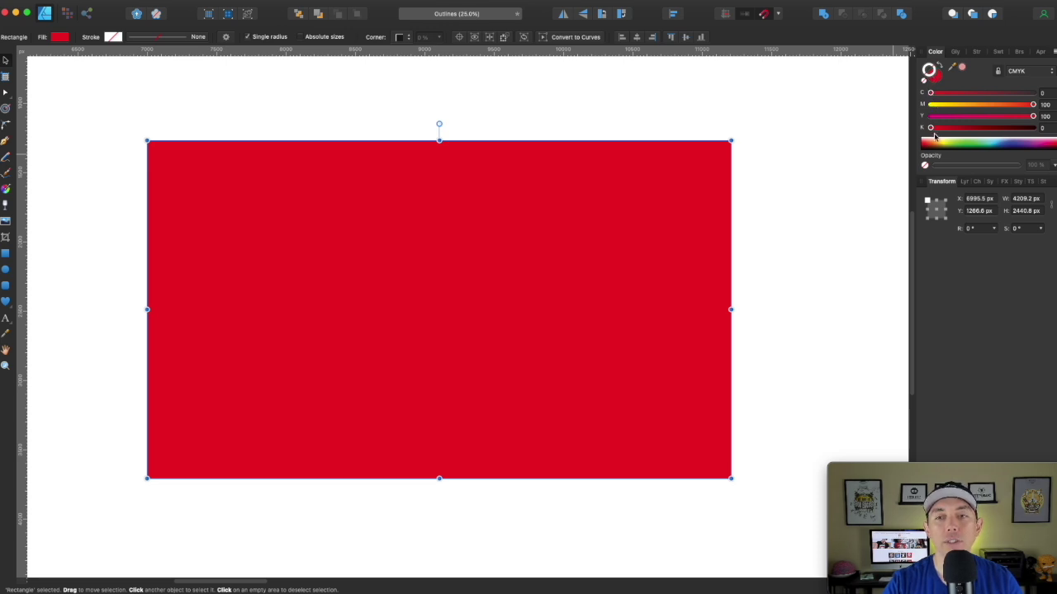
drag(930, 129, 1033, 128)
click(1033, 93)
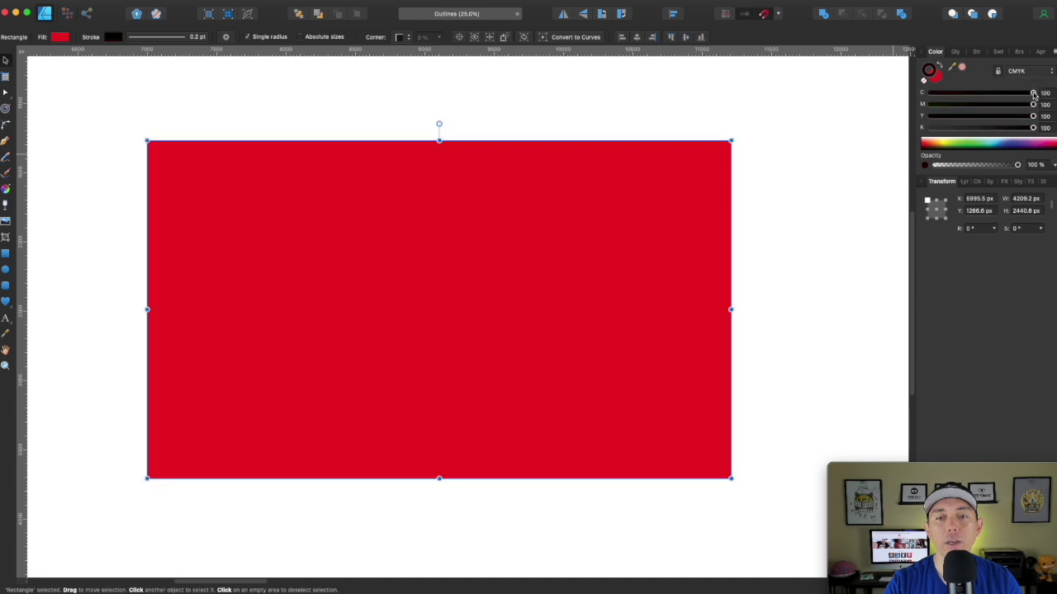
click(618, 120)
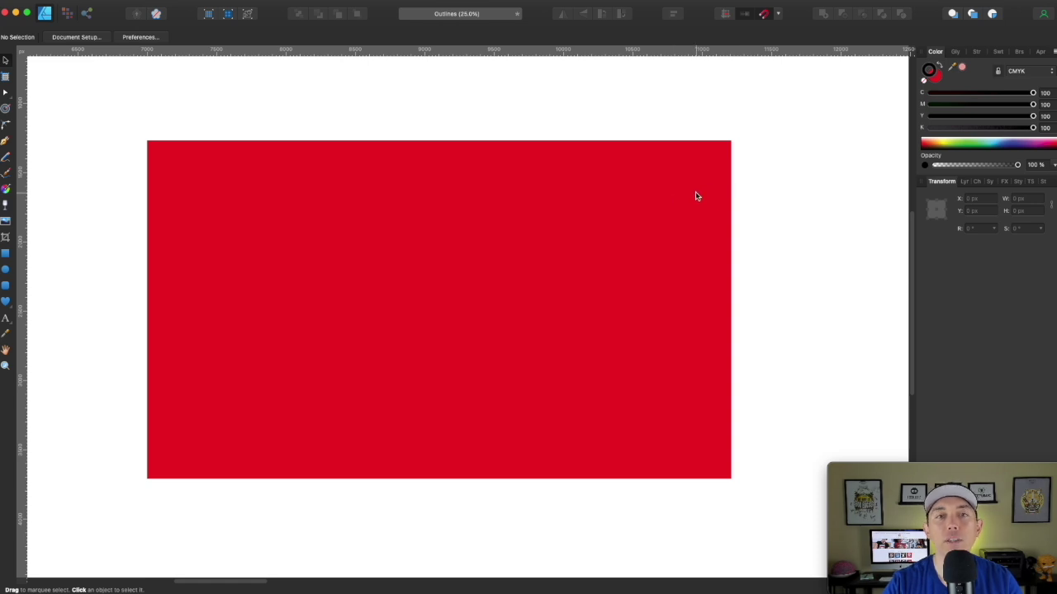
click(696, 196)
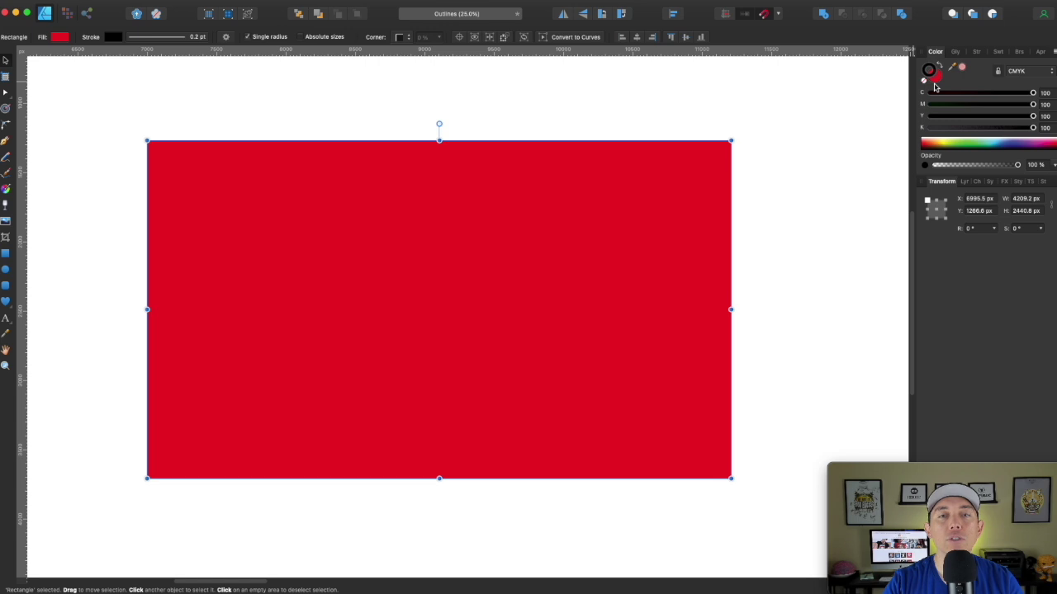
- Widen the rectangle's stroke to 55 pt, aligned outside with a Miter join
click(977, 52)
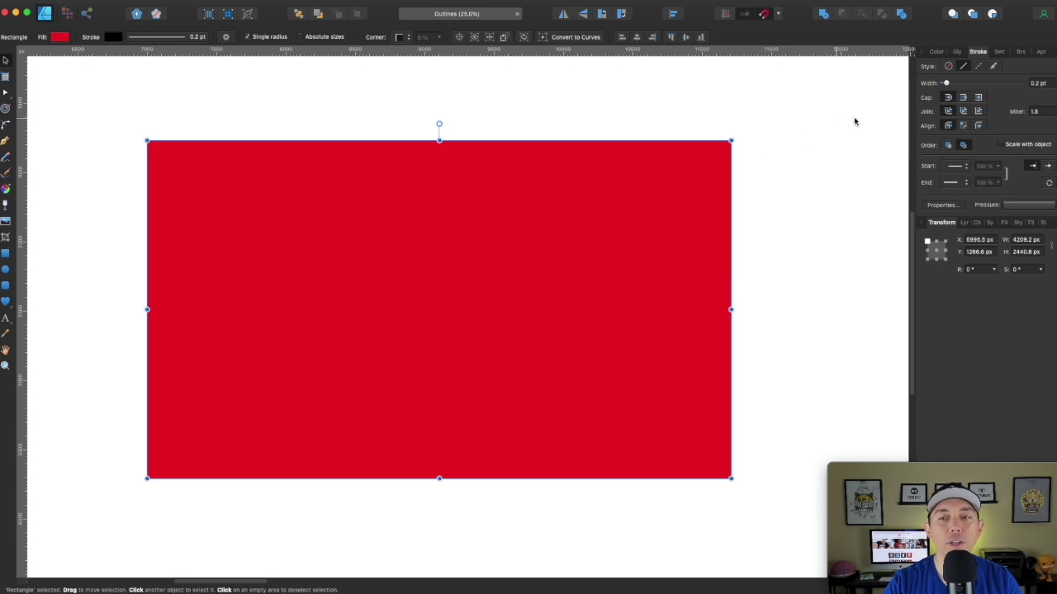
drag(947, 86, 1013, 83)
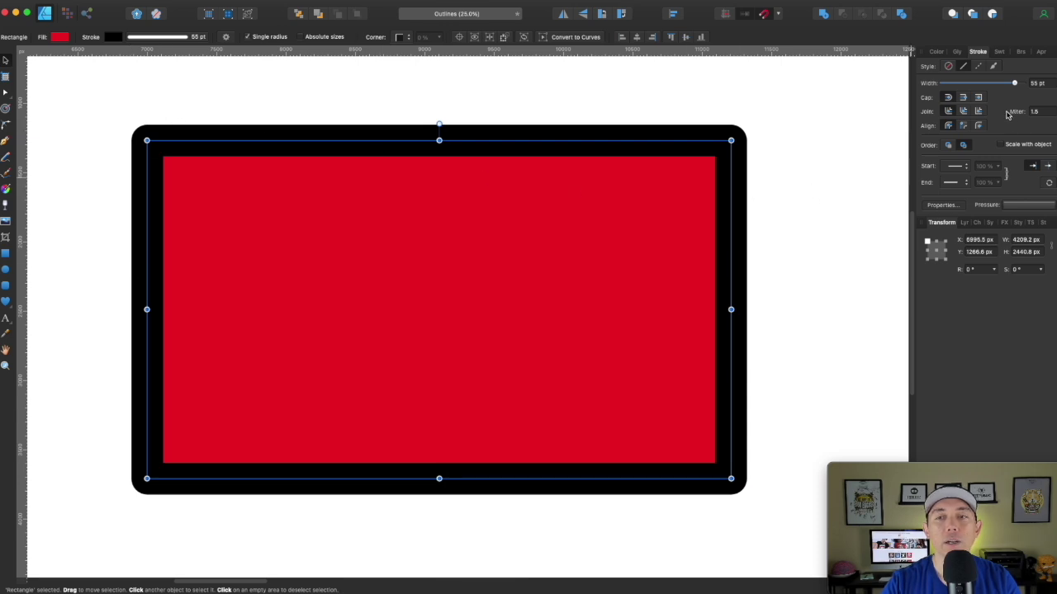
click(963, 126)
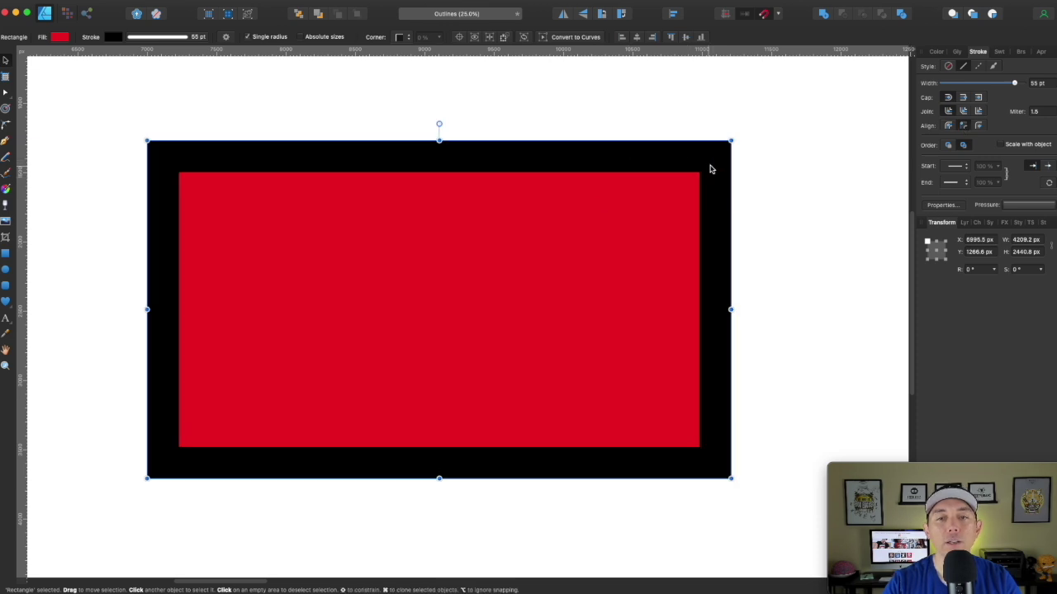
click(978, 125)
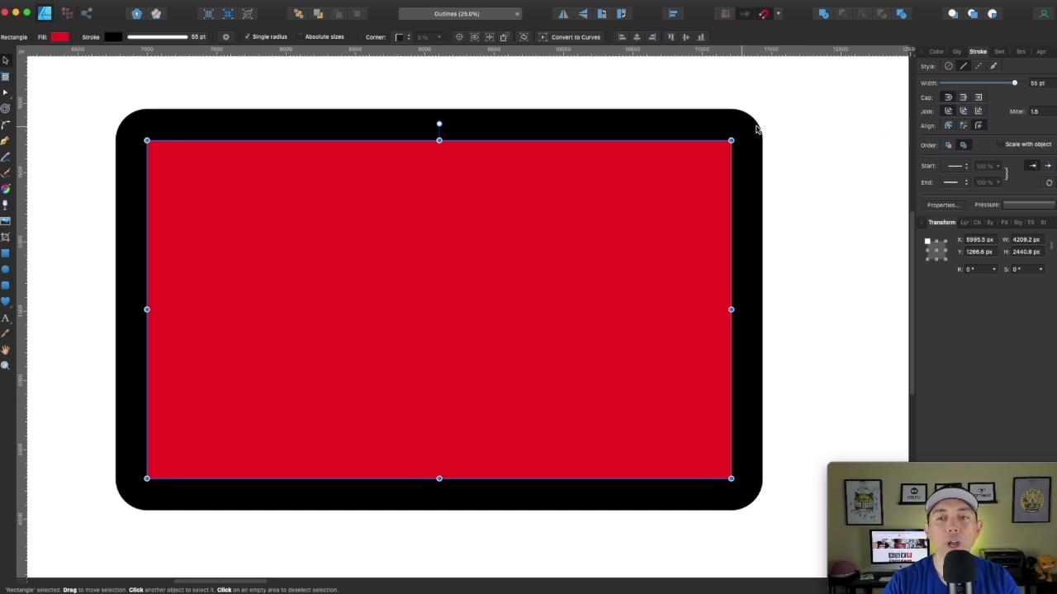
click(978, 113)
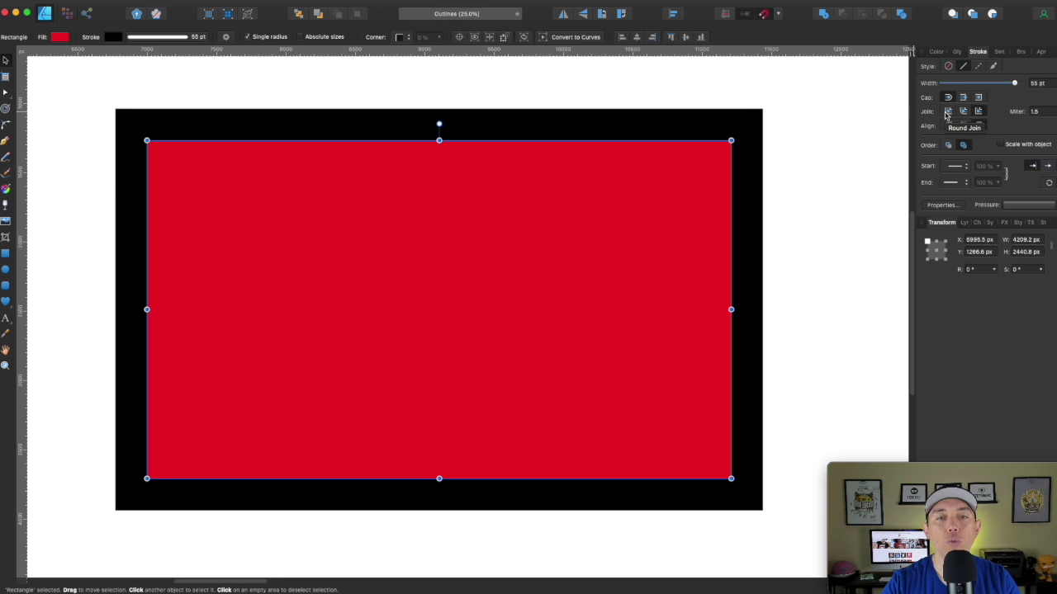
click(947, 112)
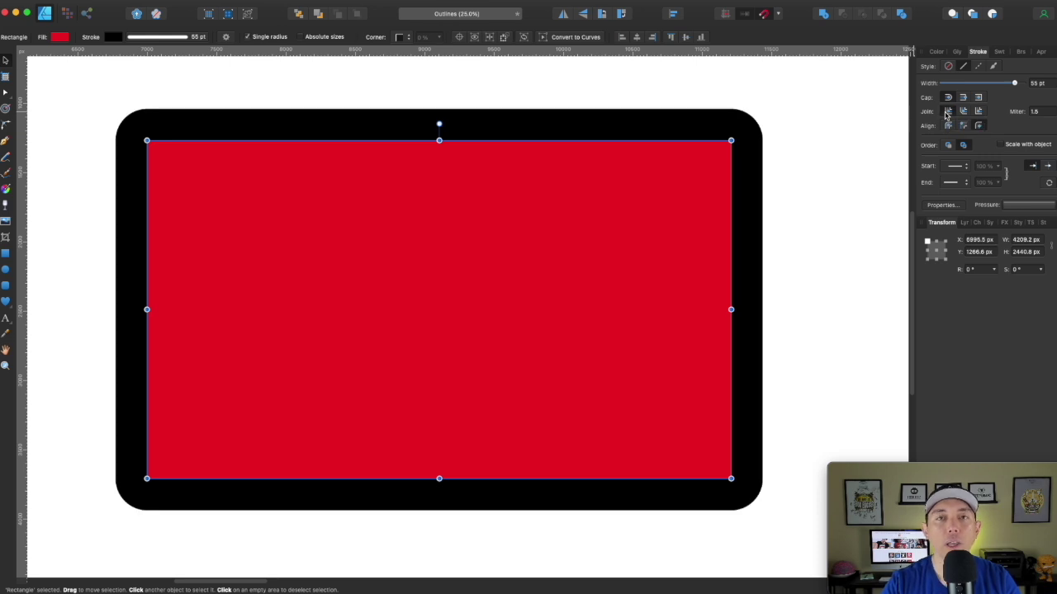
click(979, 112)
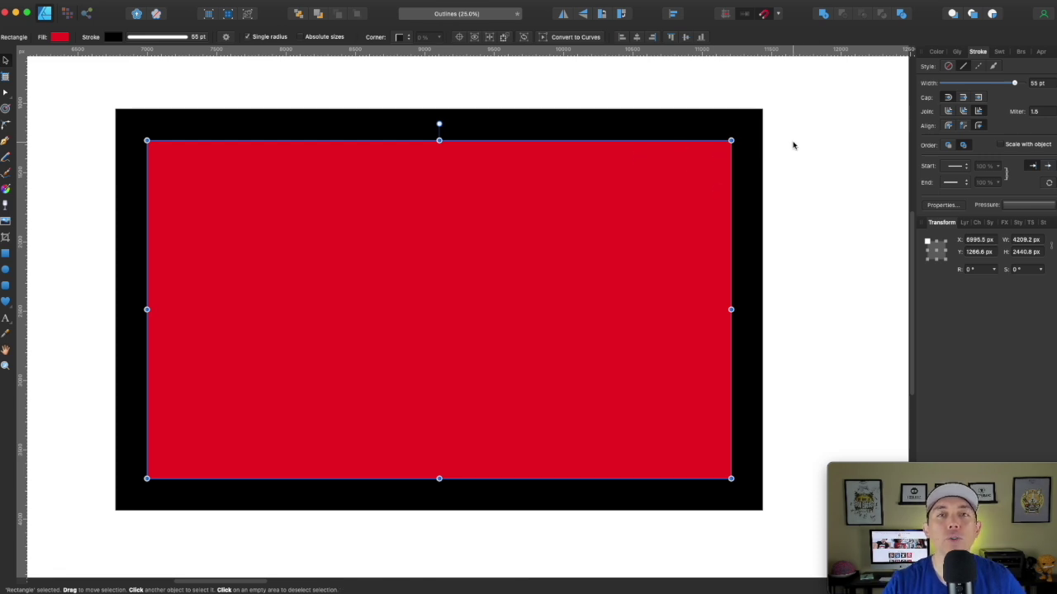
- Compare inside, centre and outside stroke alignment, settling on outside
click(962, 126)
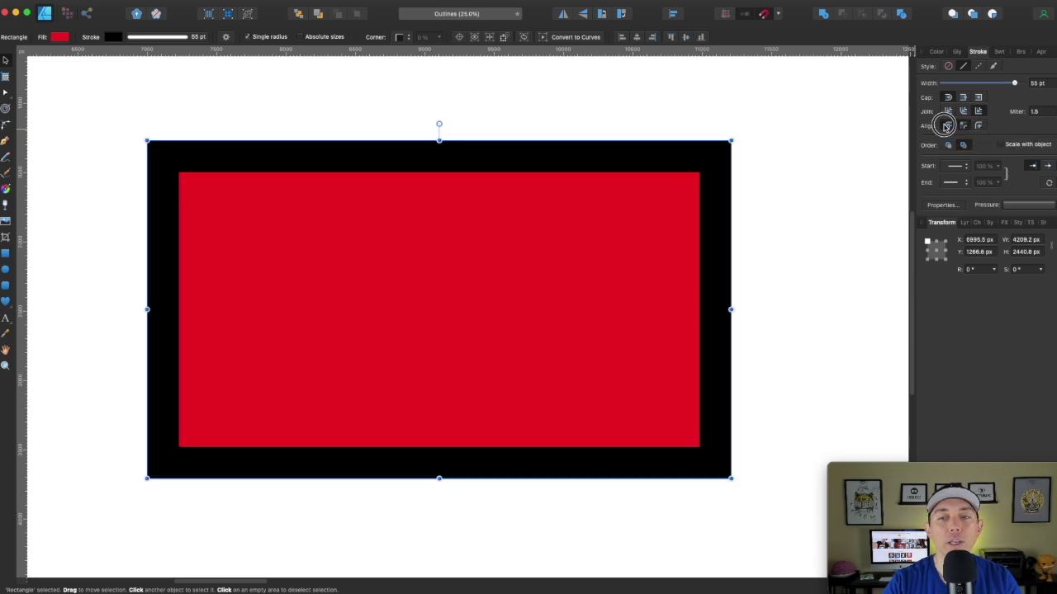
click(948, 126)
click(963, 127)
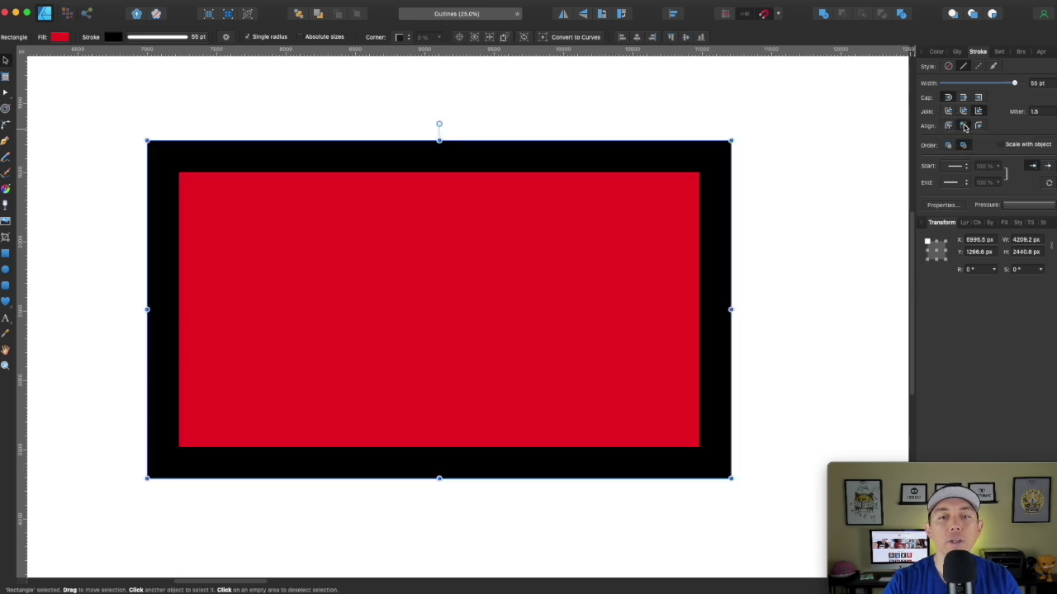
click(978, 126)
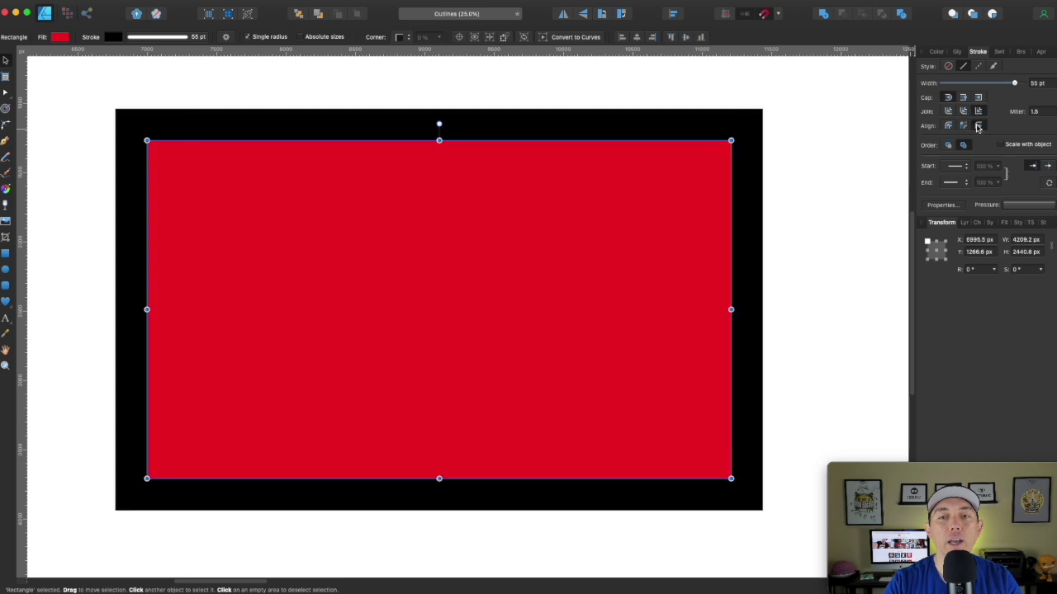
click(805, 148)
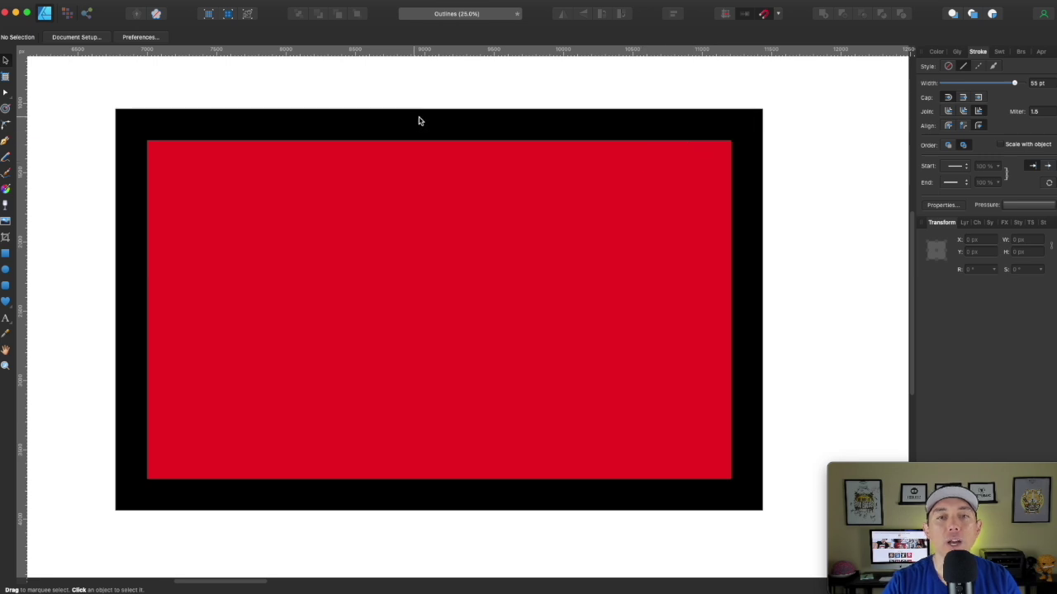
- Adjust the Width slider to compare thicknesses, keeping the stroke at 55 pt
click(1012, 81)
click(694, 159)
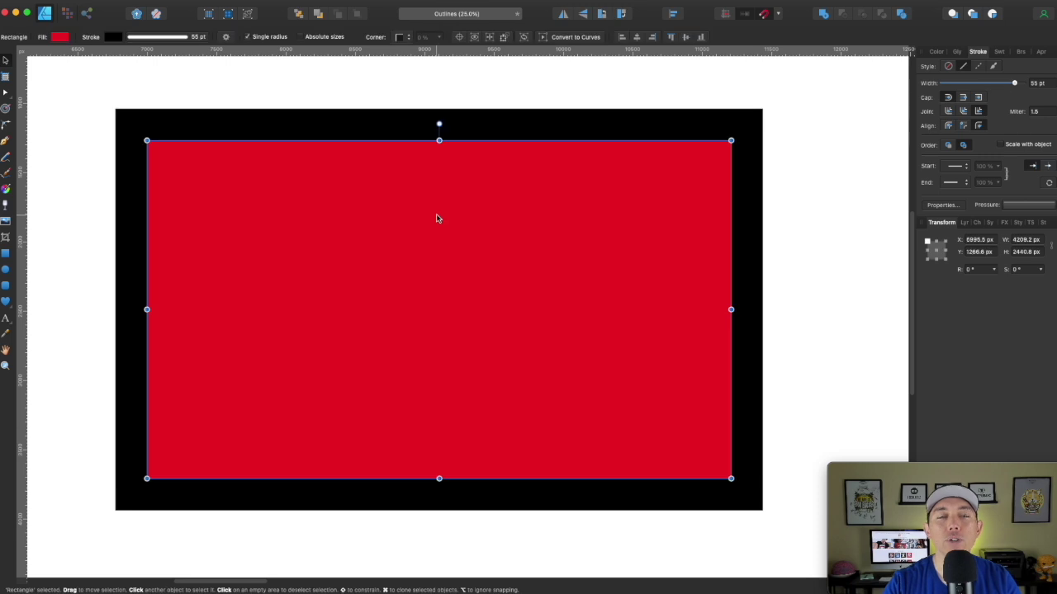
click(779, 139)
mouse_move(992, 84)
mouse_down()
mouse_move(976, 83)
mouse_move(1014, 83)
mouse_up()
click(646, 191)
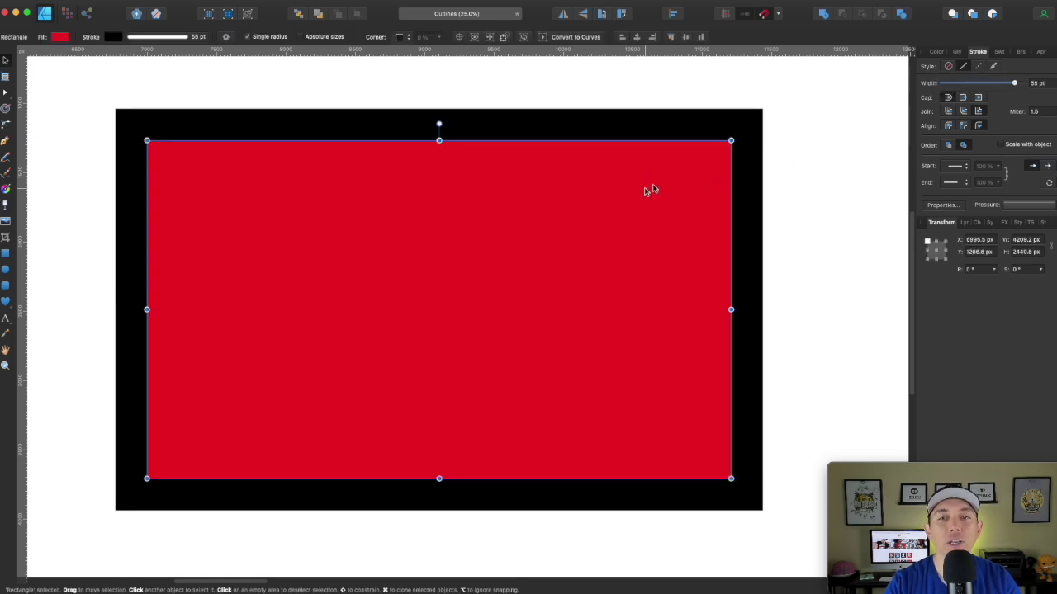
mouse_move(1016, 84)
mouse_down()
mouse_move(982, 90)
mouse_move(1001, 86)
mouse_up()
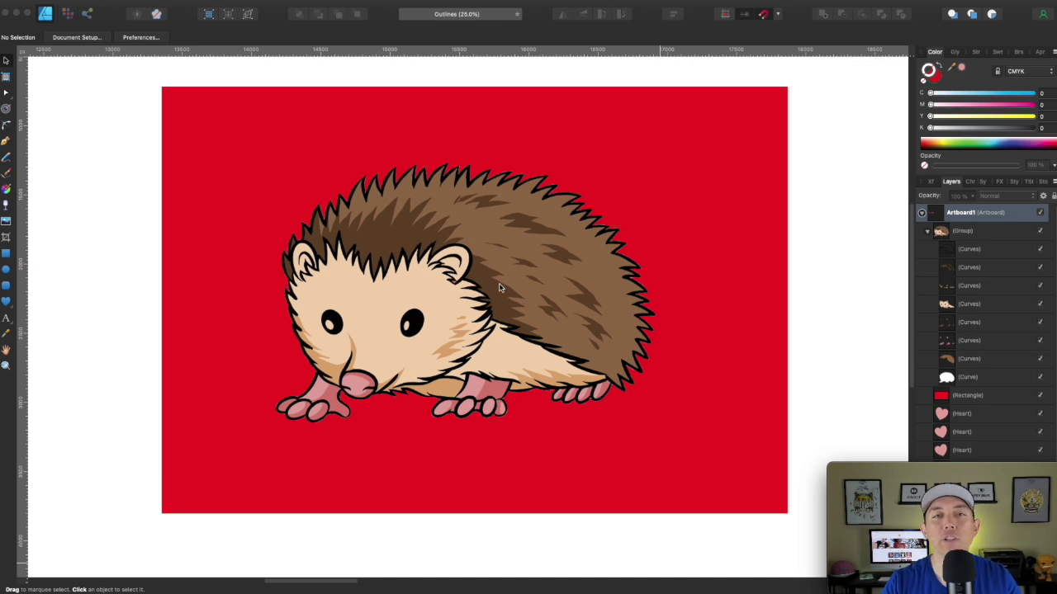
- Select the hedgehog group and step down its layers to the white backing Curve
click(543, 225)
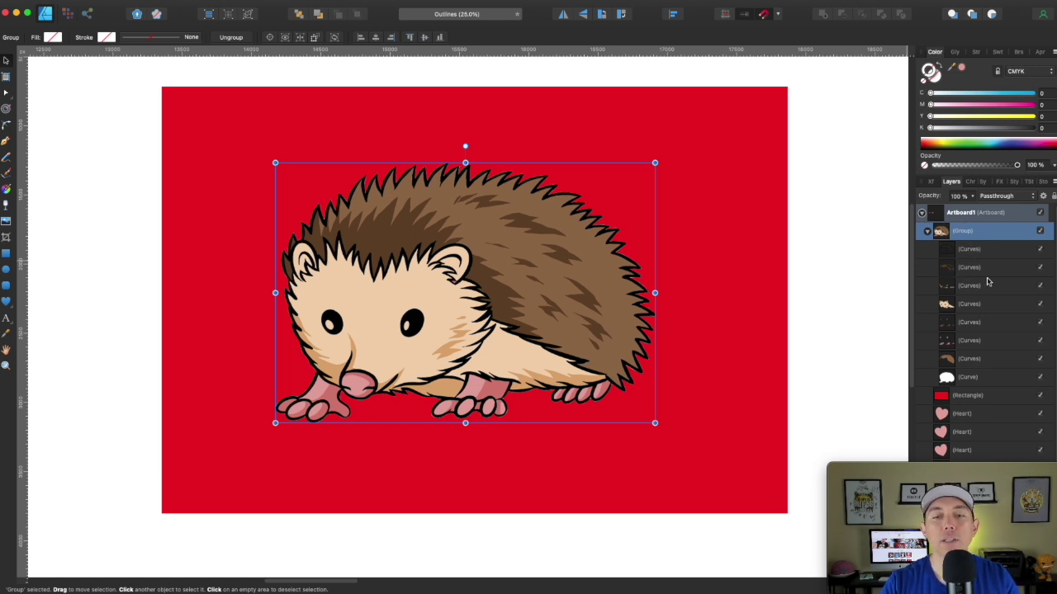
click(974, 251)
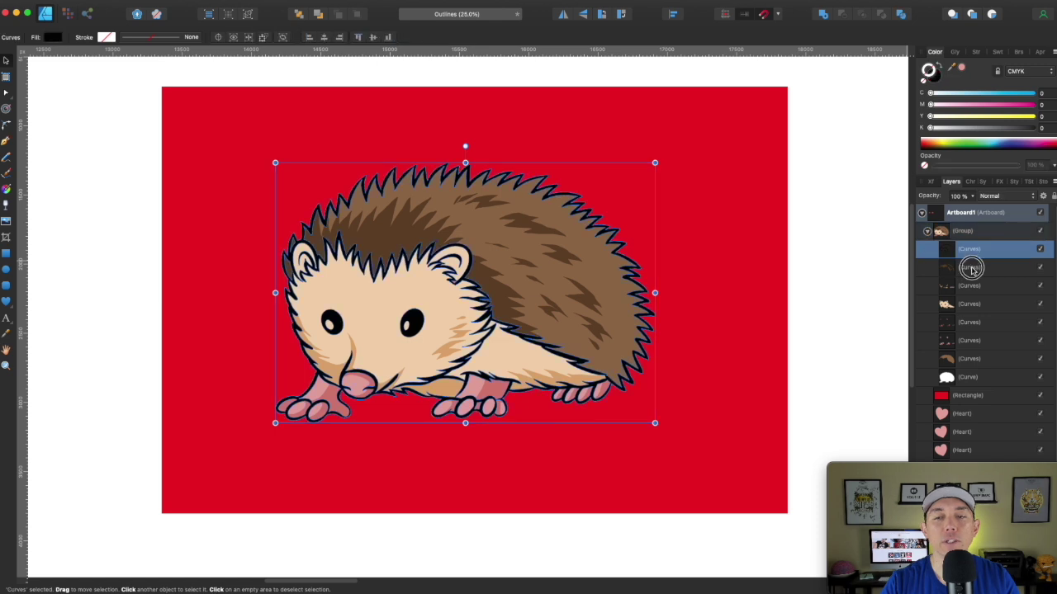
click(974, 269)
click(974, 286)
click(974, 304)
click(974, 322)
click(974, 340)
click(975, 358)
click(975, 379)
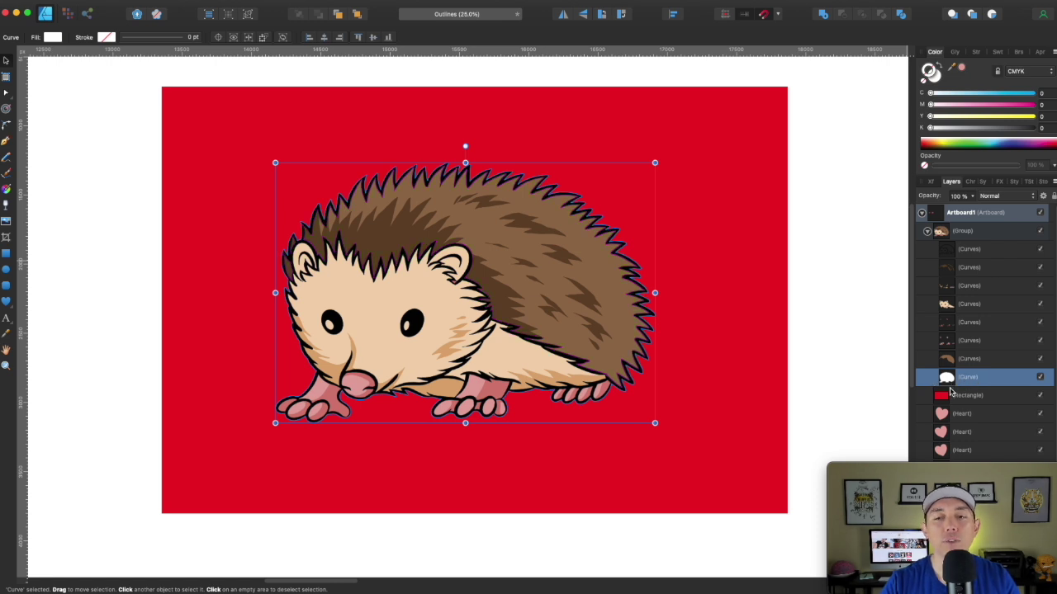
- Set the backing shape's stroke colour to white
click(933, 78)
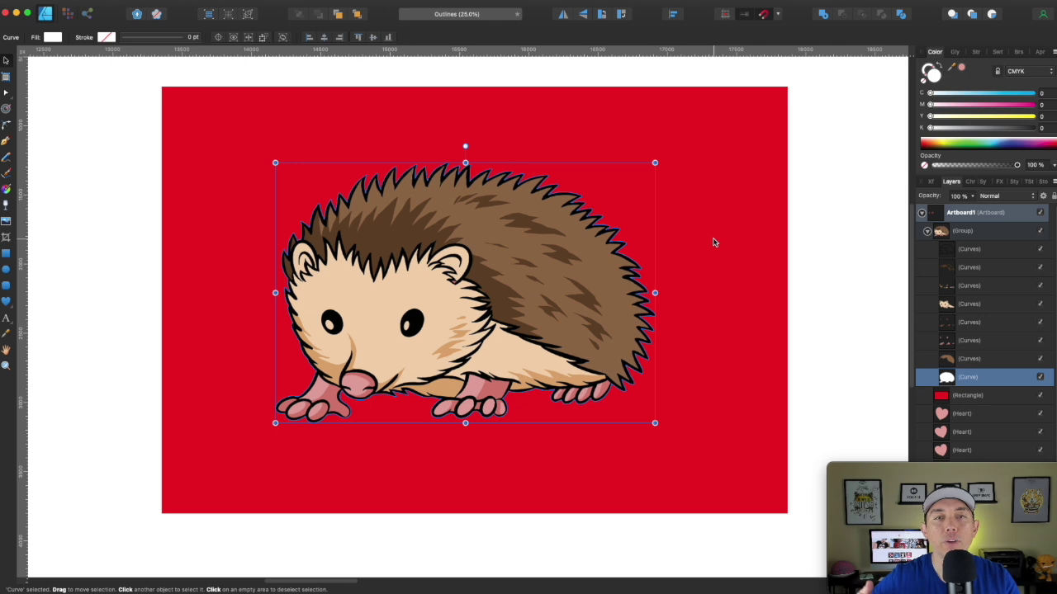
click(930, 70)
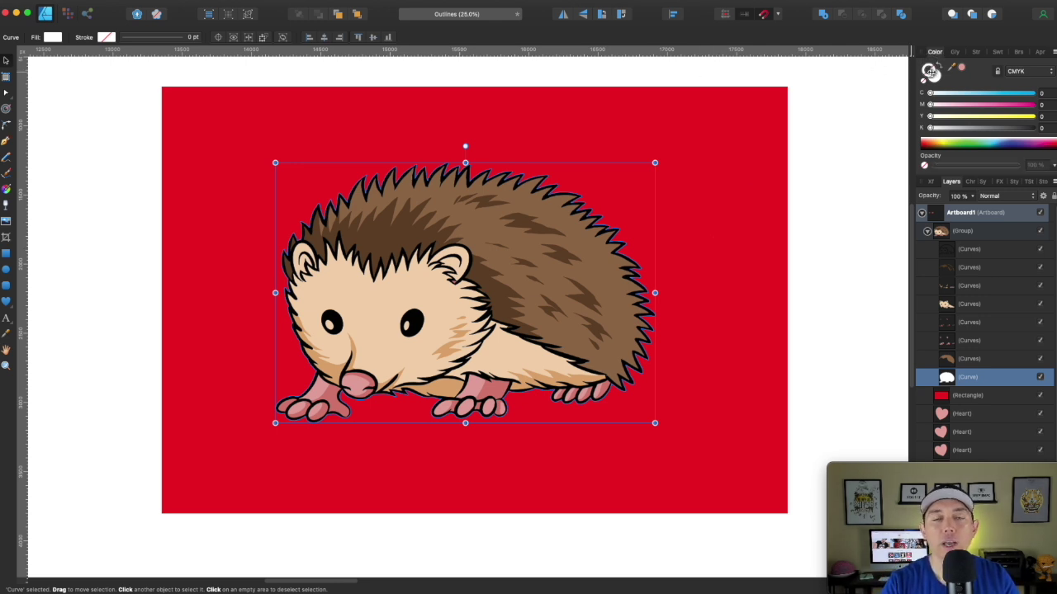
click(932, 92)
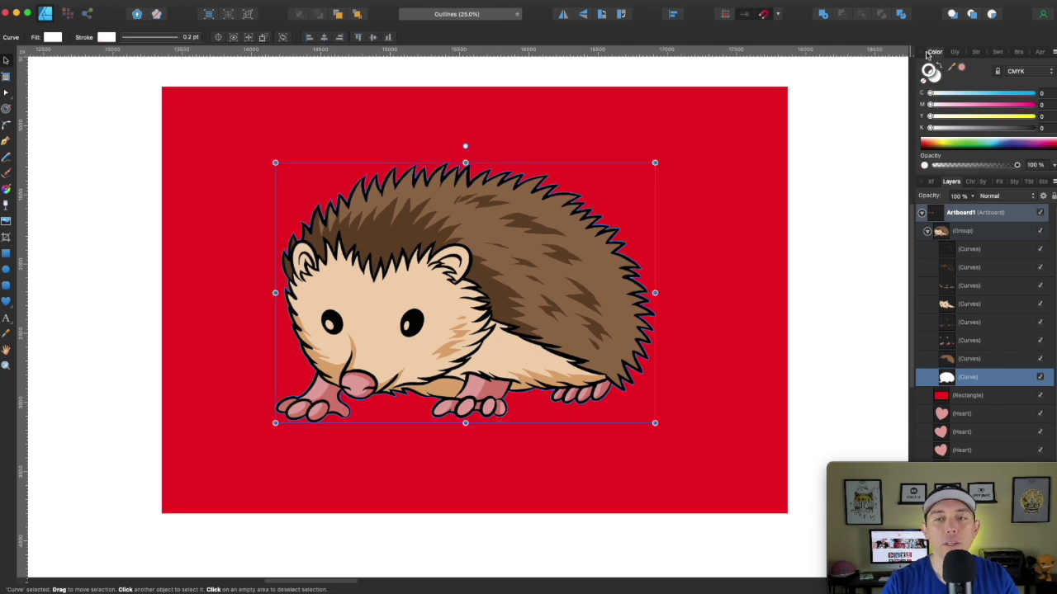
click(978, 52)
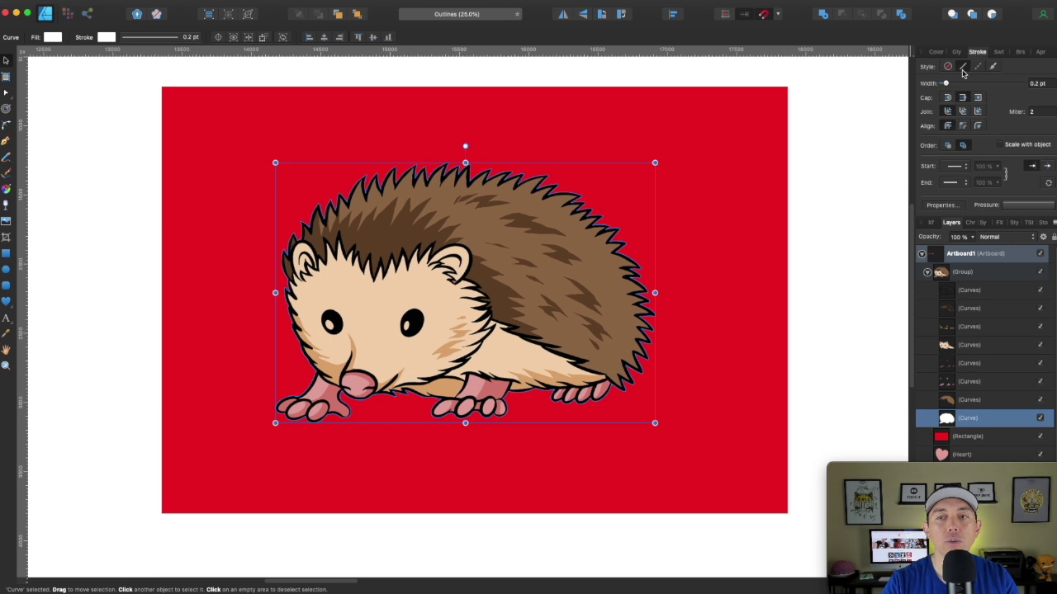
- Try a wider white stroke on the backing, reset it to 0 pt, and select the hedgehog group
drag(946, 83, 985, 84)
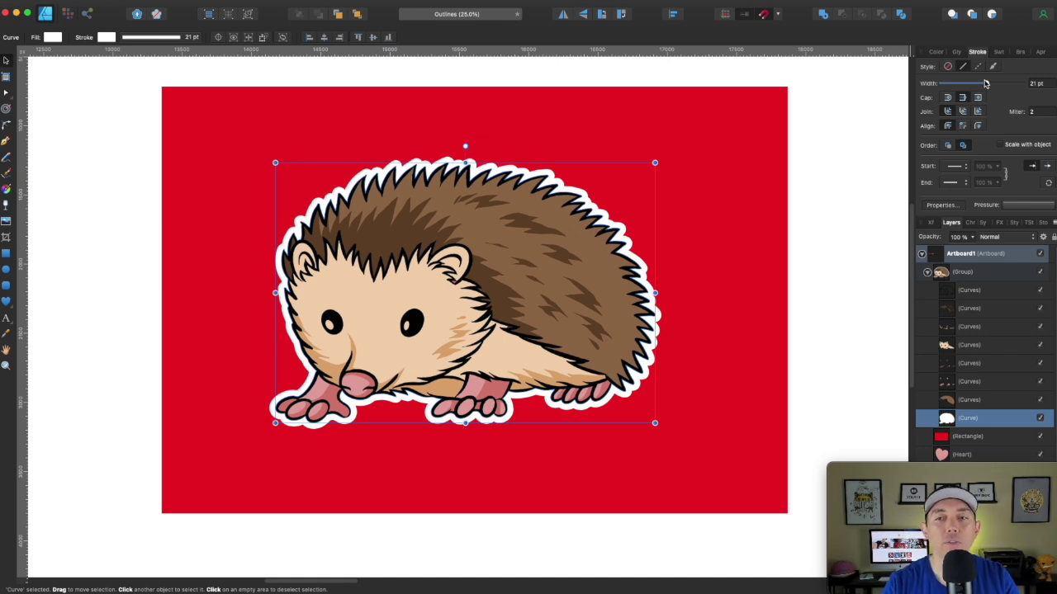
drag(985, 83, 940, 84)
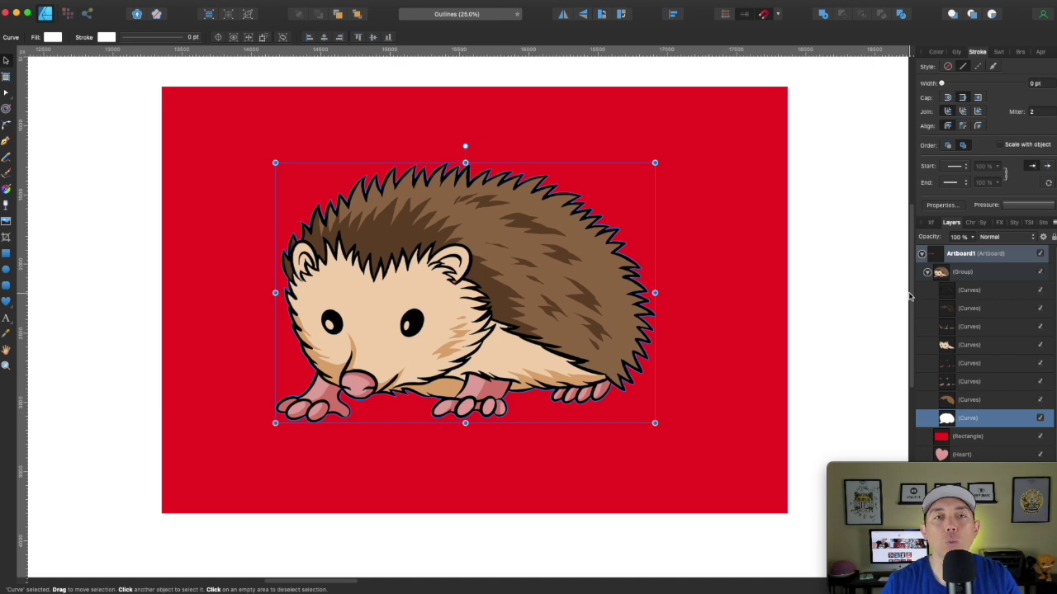
click(929, 276)
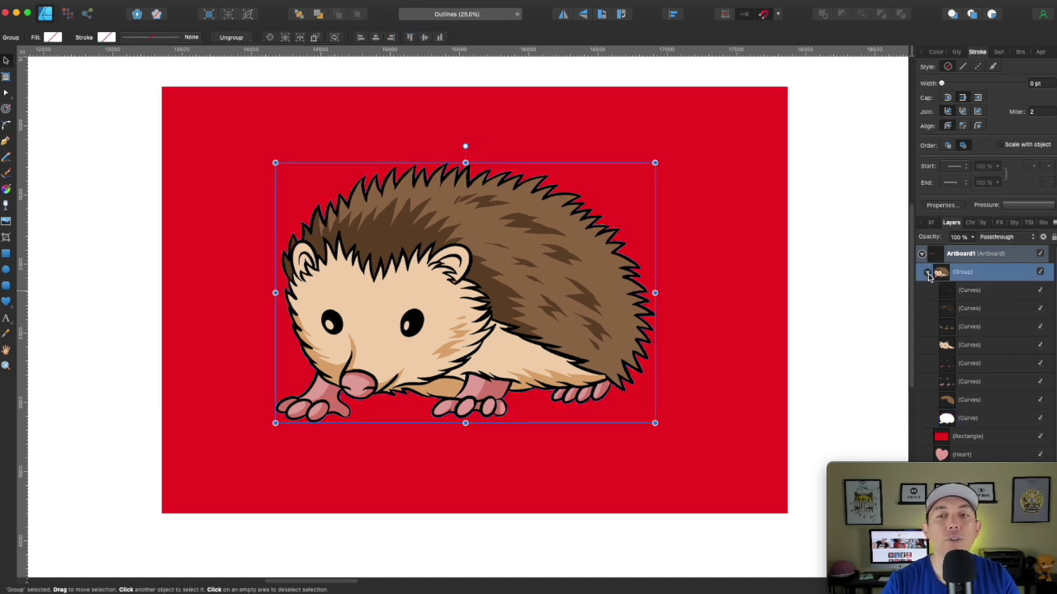
- Duplicate the hedgehog group with Cmd+J and select the copy
click(928, 274)
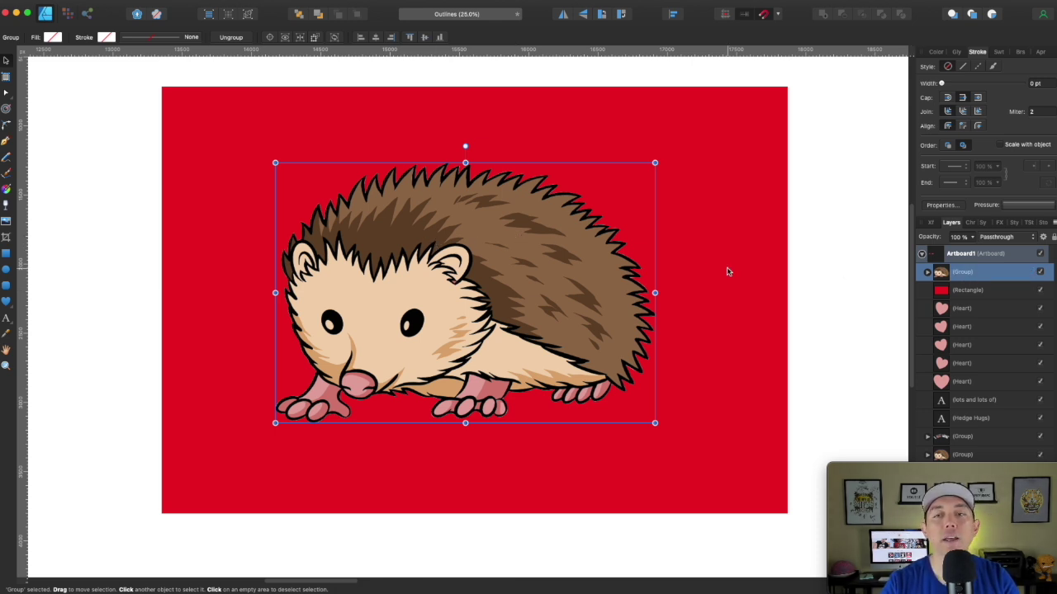
key(super+j)
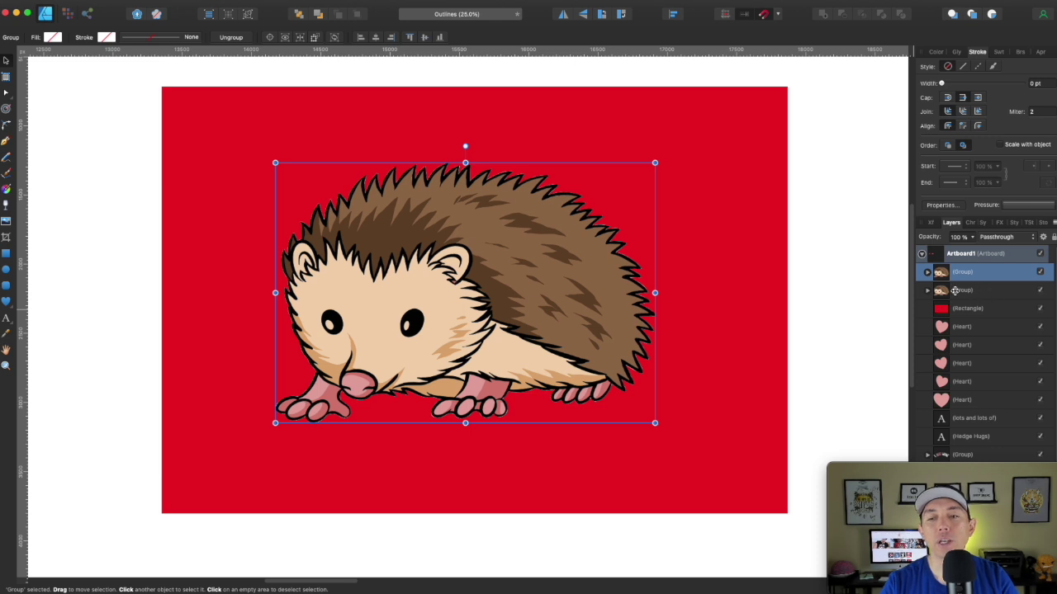
click(968, 293)
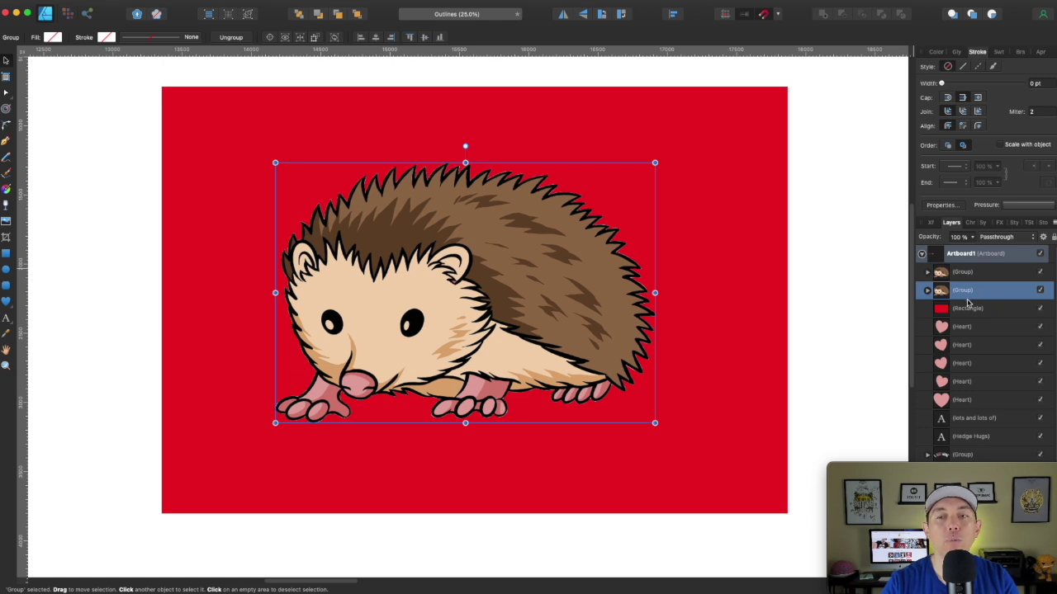
- Give the hedgehog copy a centre-aligned white stroke of 17 pt
click(935, 52)
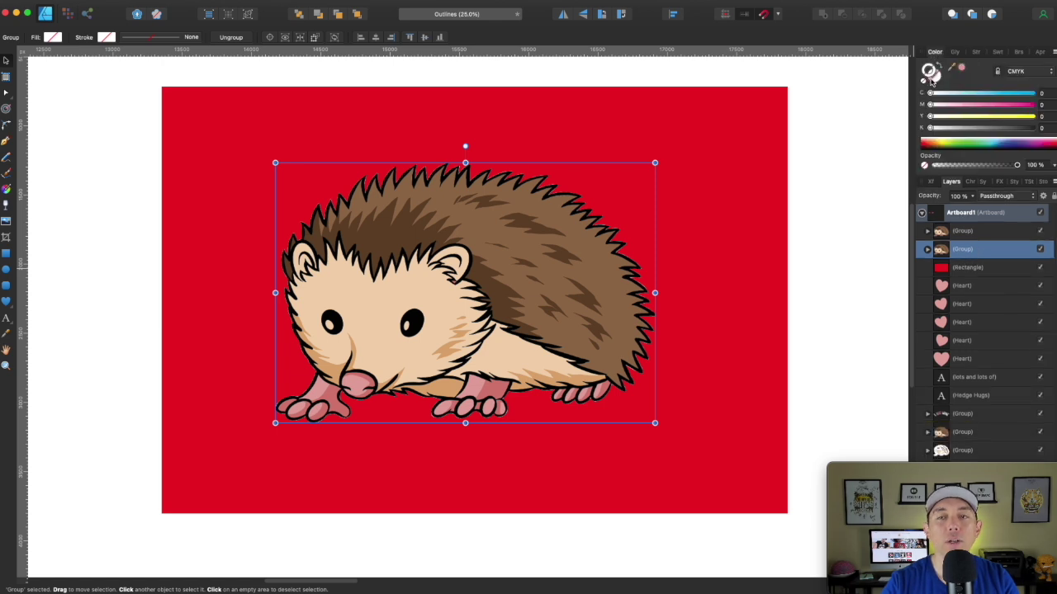
click(930, 95)
click(976, 52)
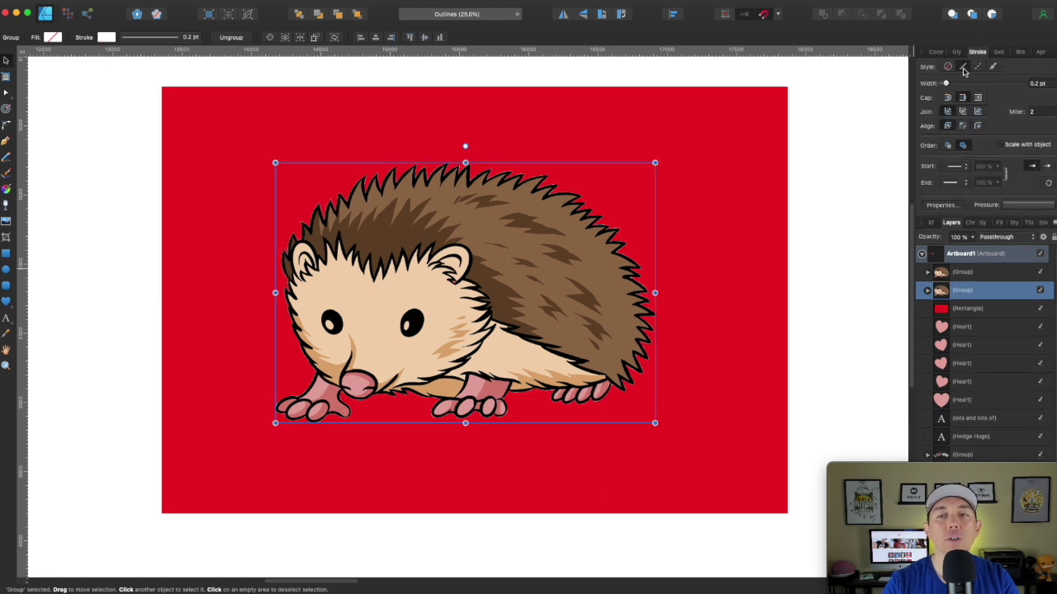
drag(947, 85, 991, 84)
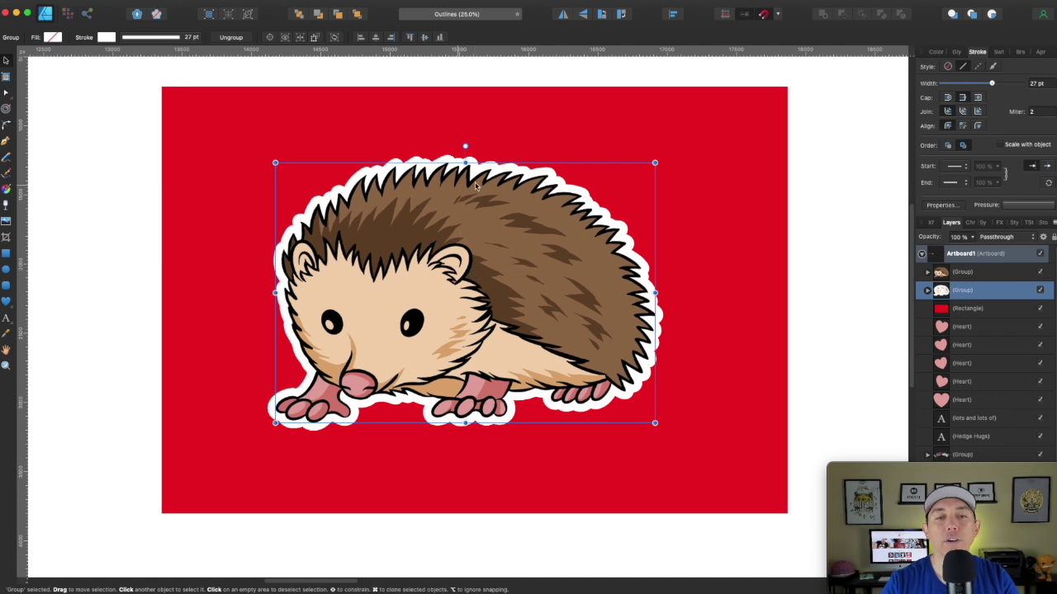
click(979, 125)
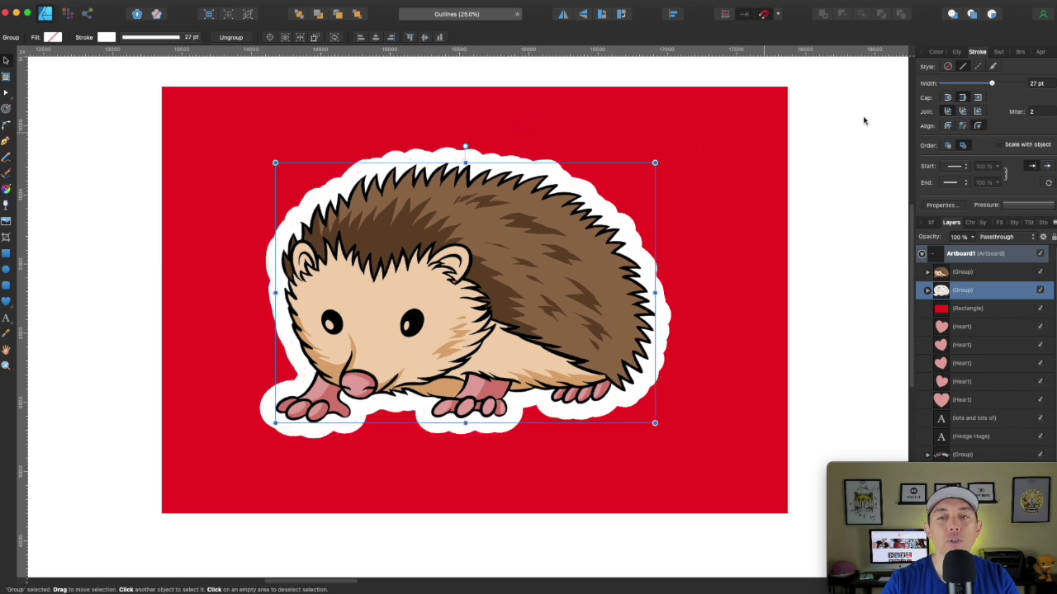
drag(992, 84, 967, 90)
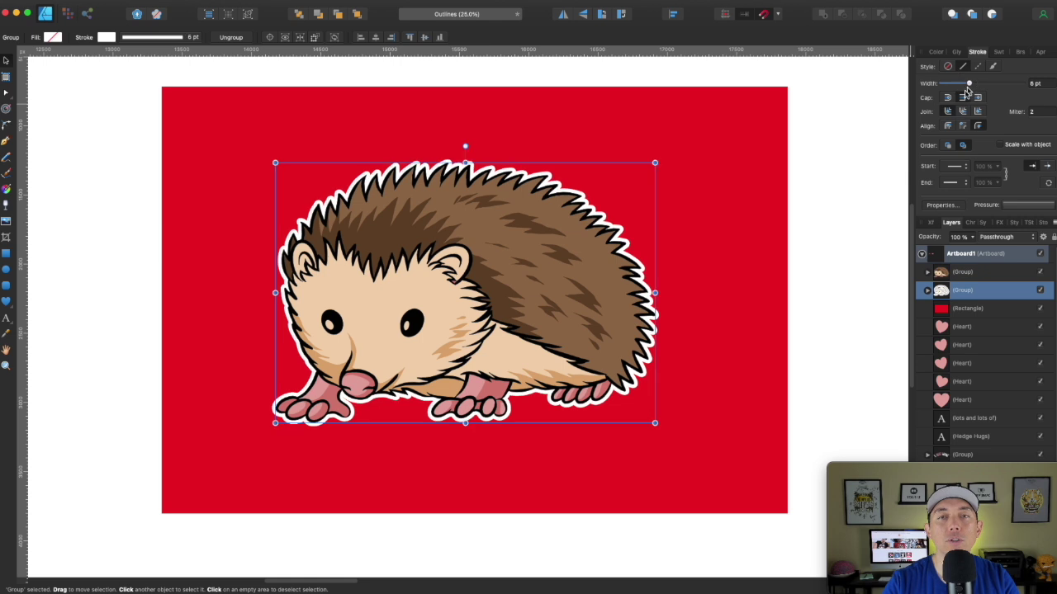
click(947, 126)
drag(970, 84, 983, 83)
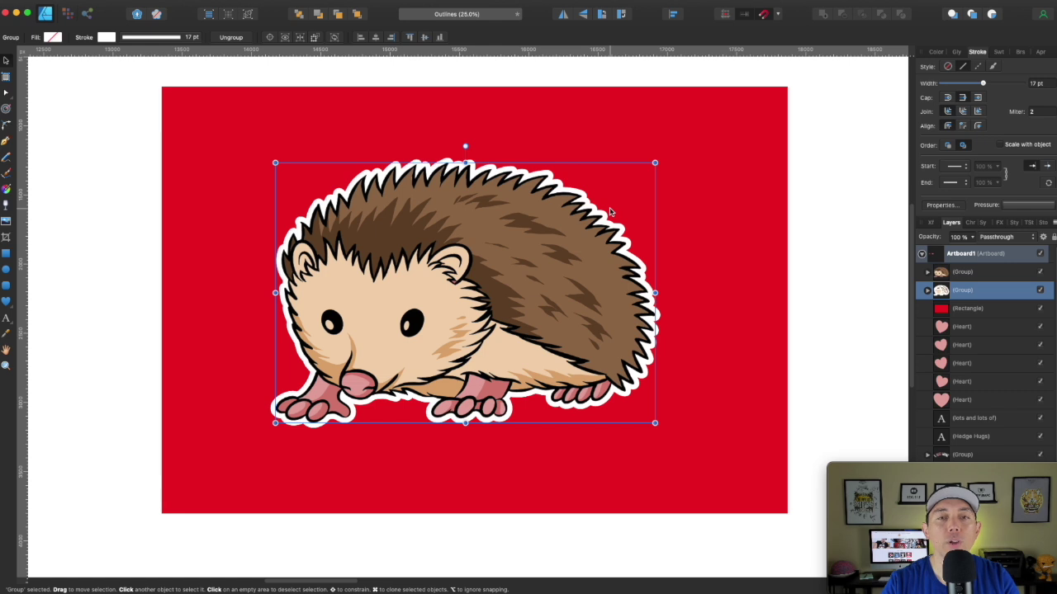
click(727, 160)
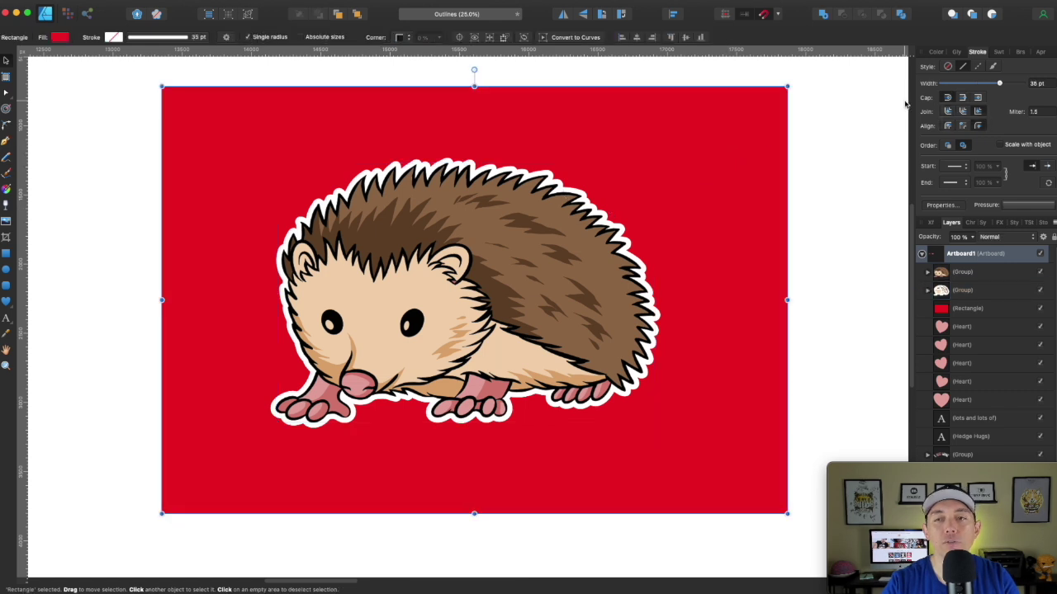
- Fill the background rectangle black (CMYK 100/100/100/100), comparing with the white outline copy hidden
click(935, 51)
click(934, 80)
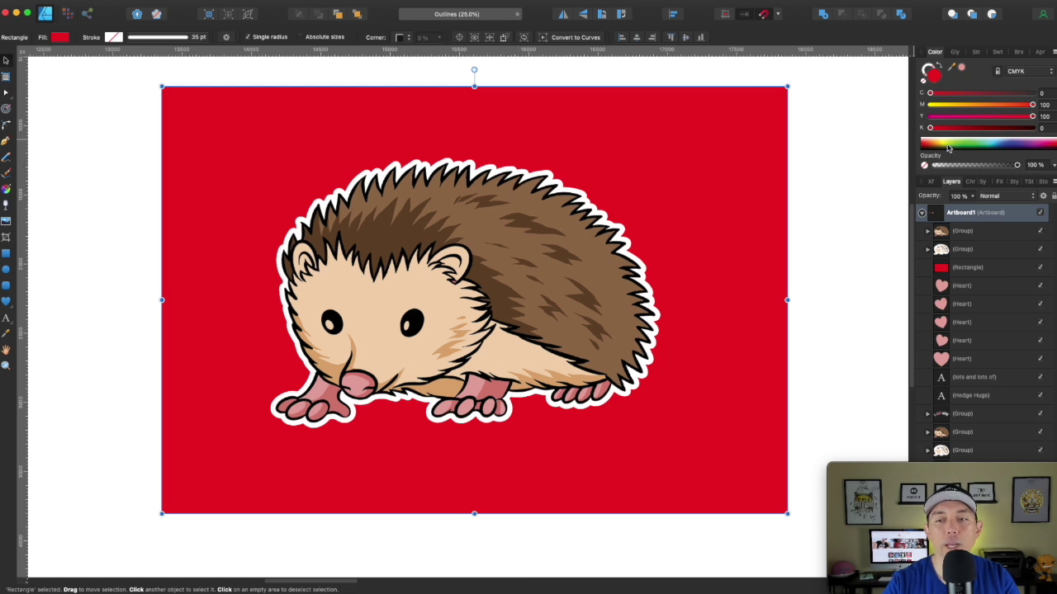
click(1037, 93)
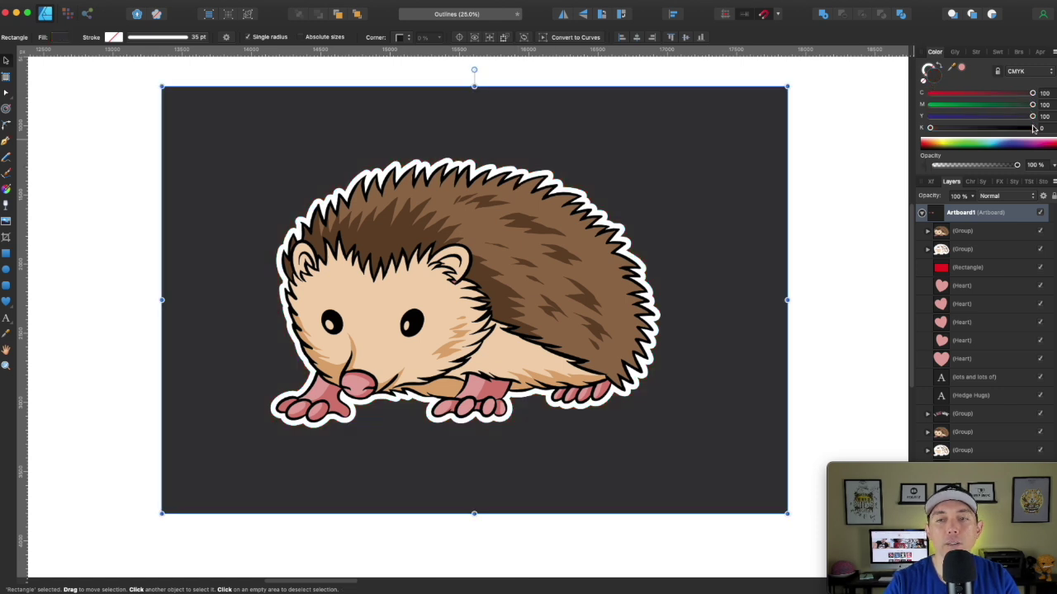
click(1034, 128)
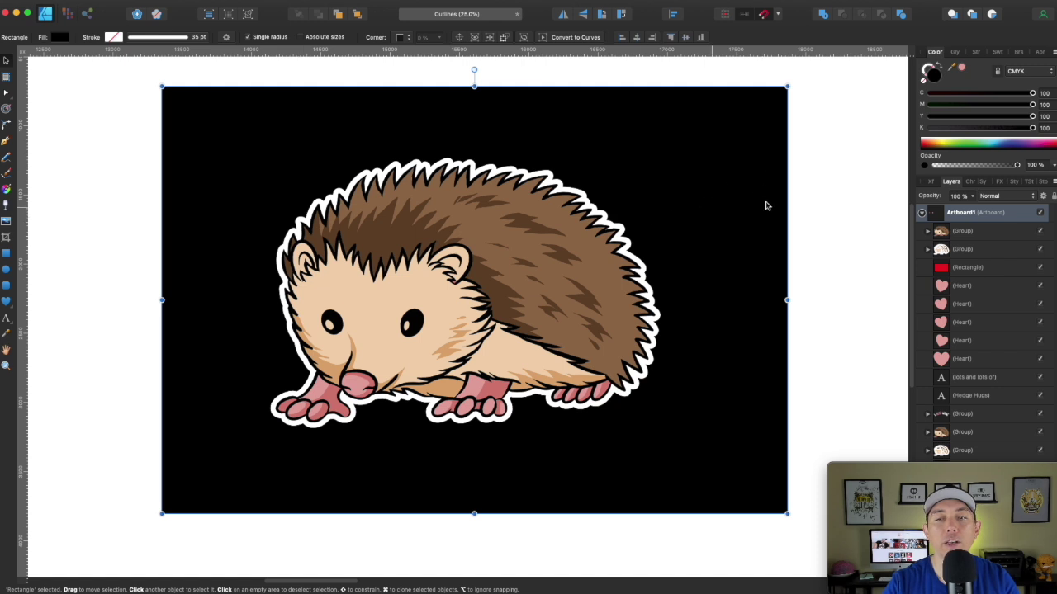
click(1040, 251)
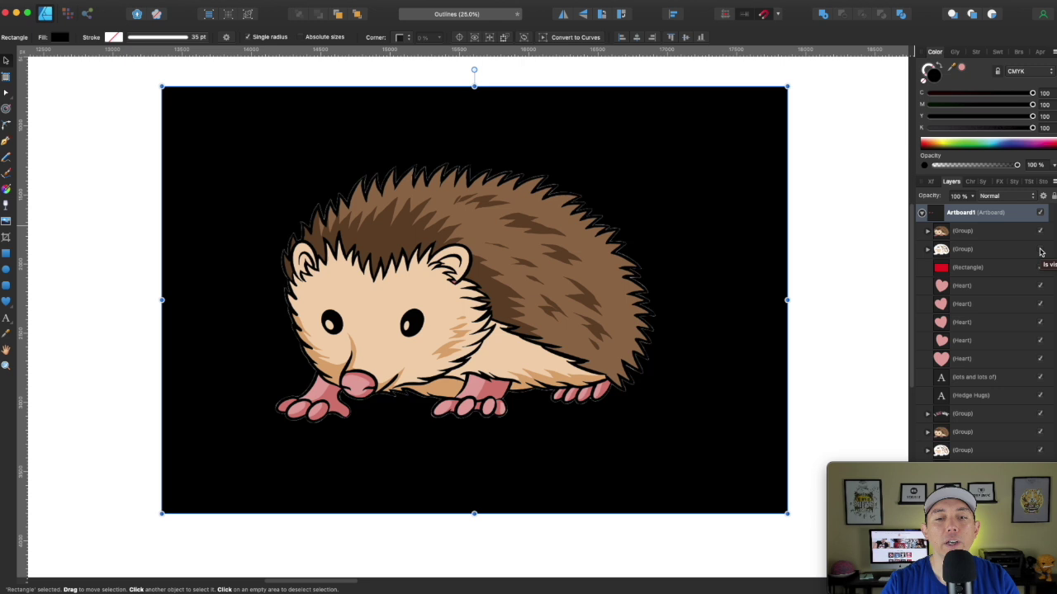
click(1040, 252)
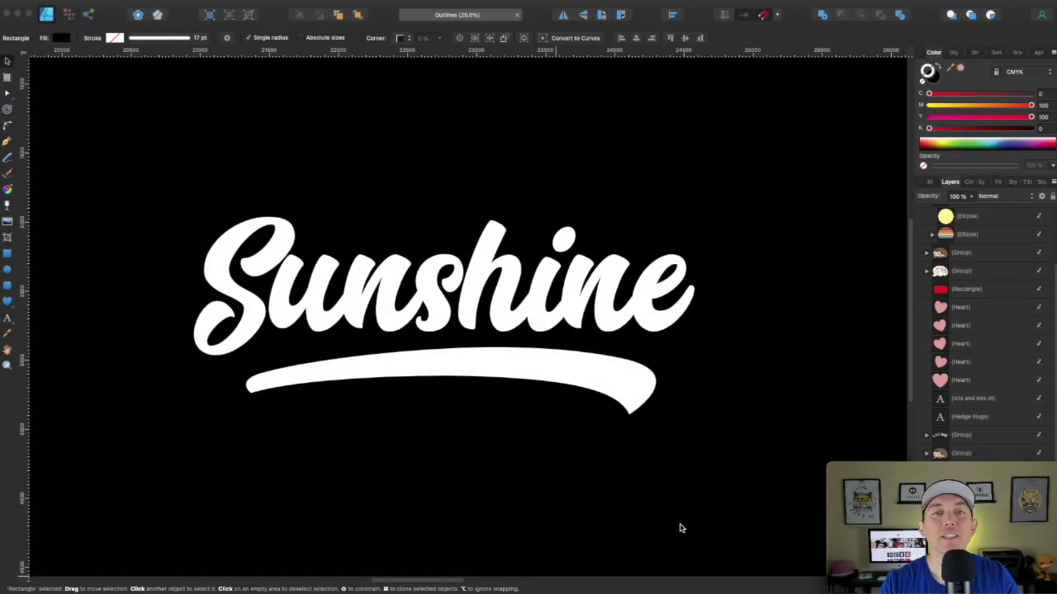
click(334, 316)
double_click(433, 312)
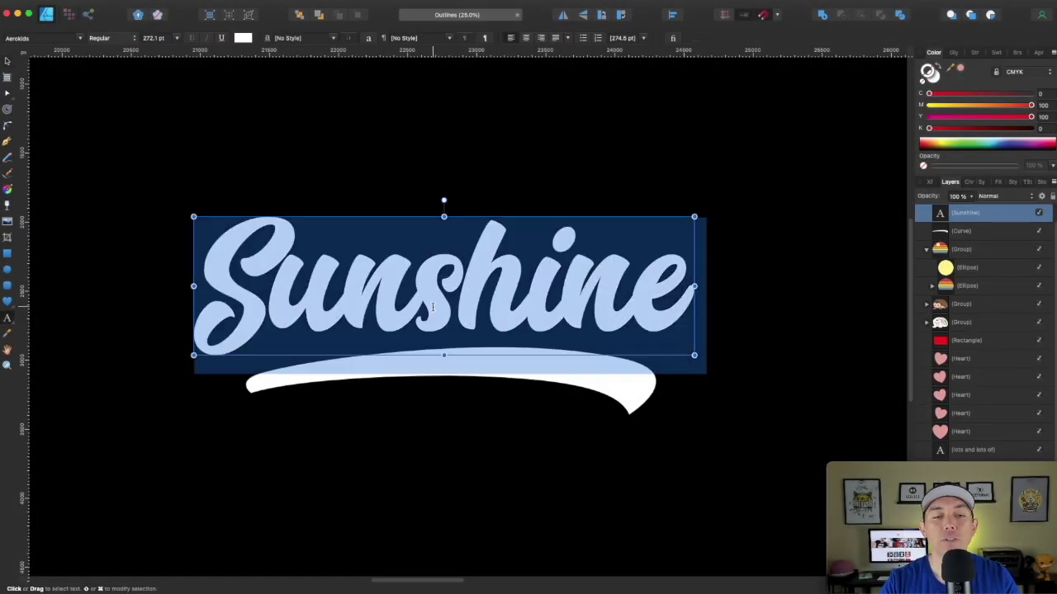
click(7, 62)
click(486, 162)
click(537, 277)
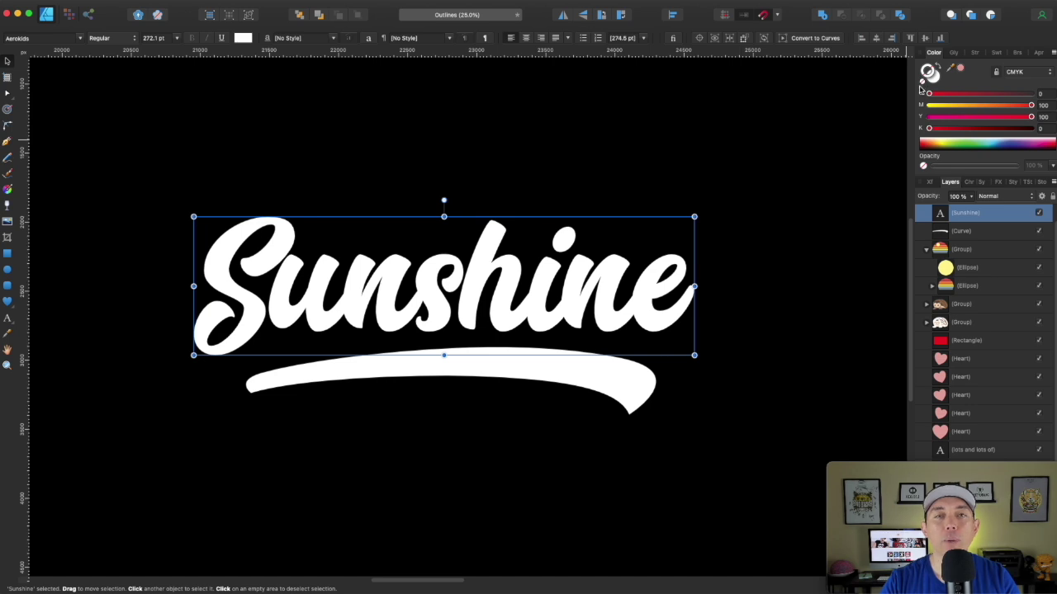
click(1038, 104)
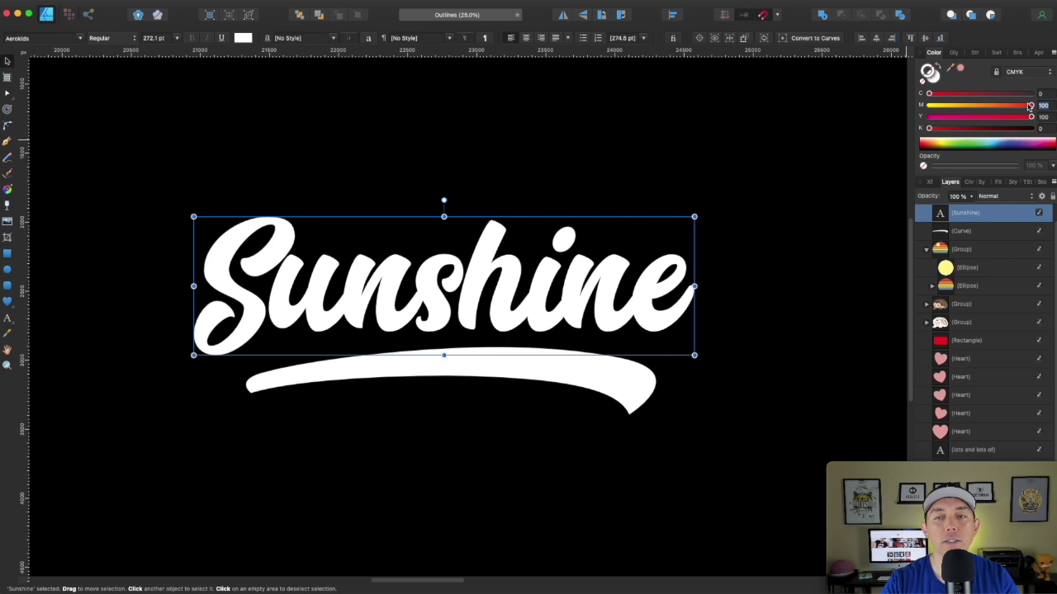
drag(1030, 105, 1030, 105)
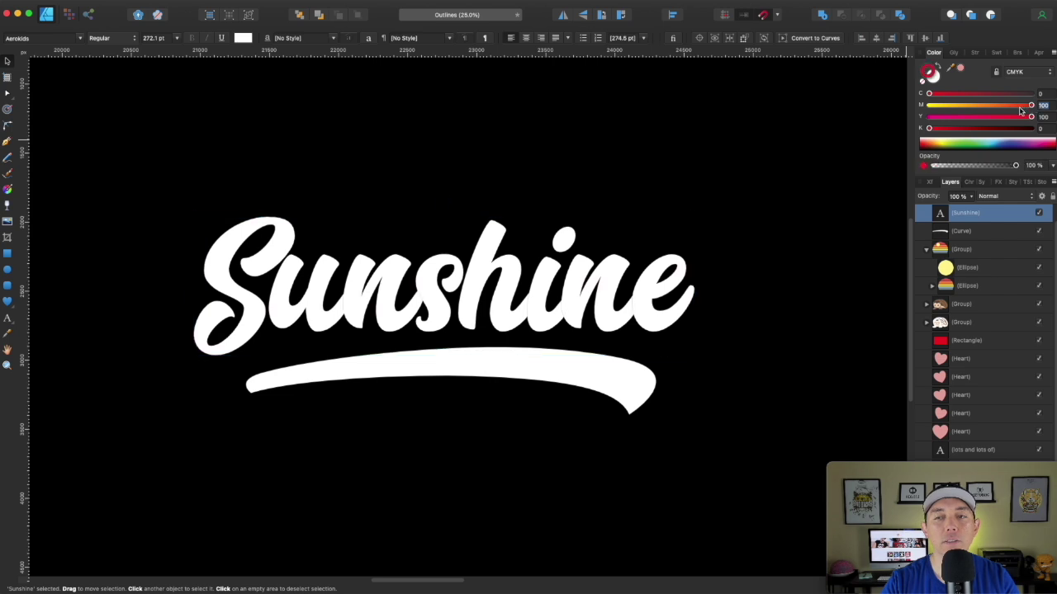
click(977, 53)
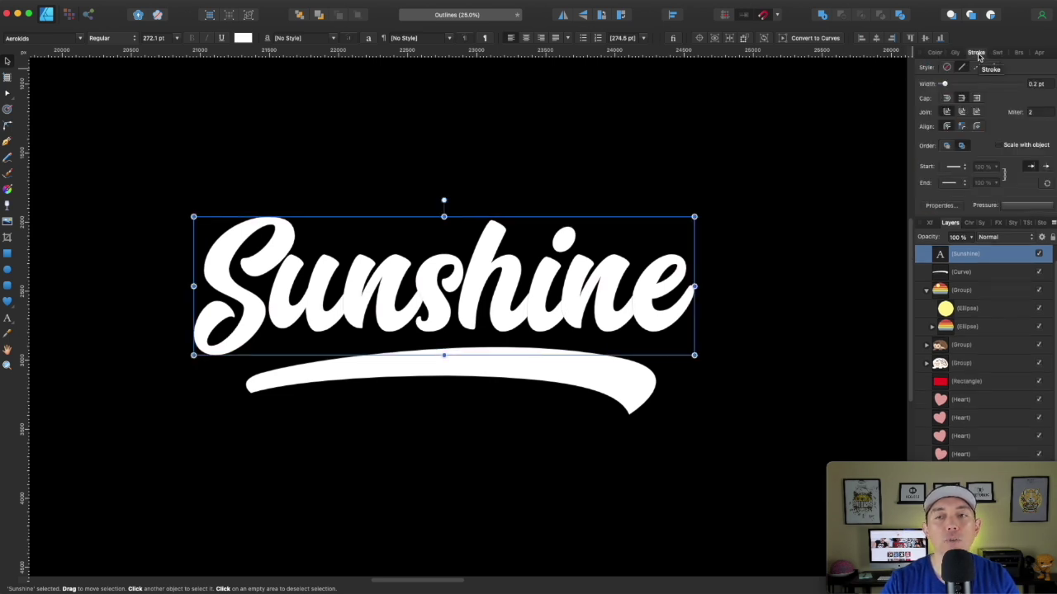
drag(944, 83, 976, 83)
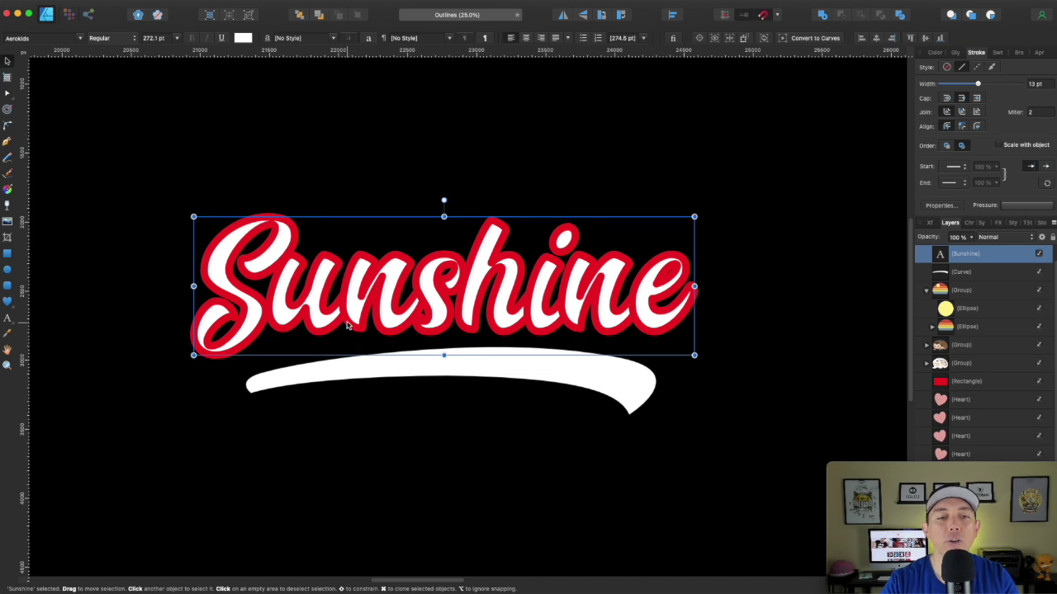
click(976, 127)
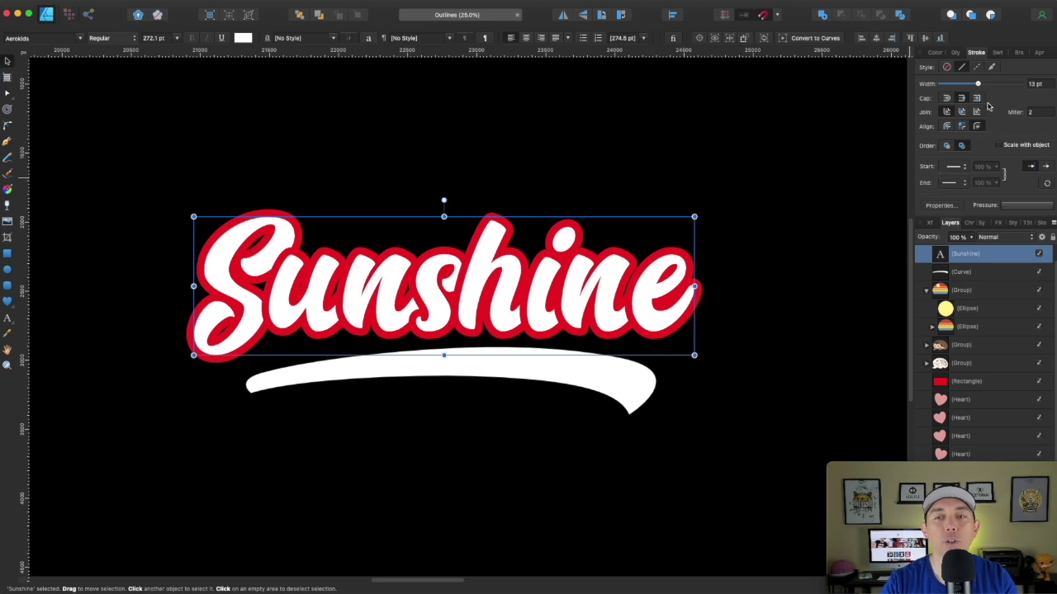
double_click(969, 255)
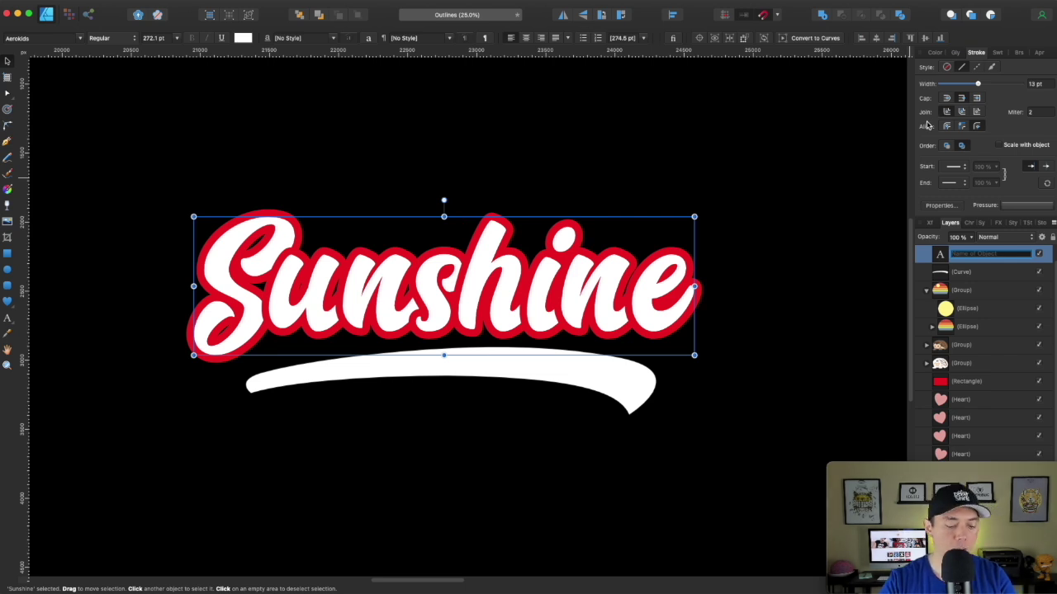
key(super+z)
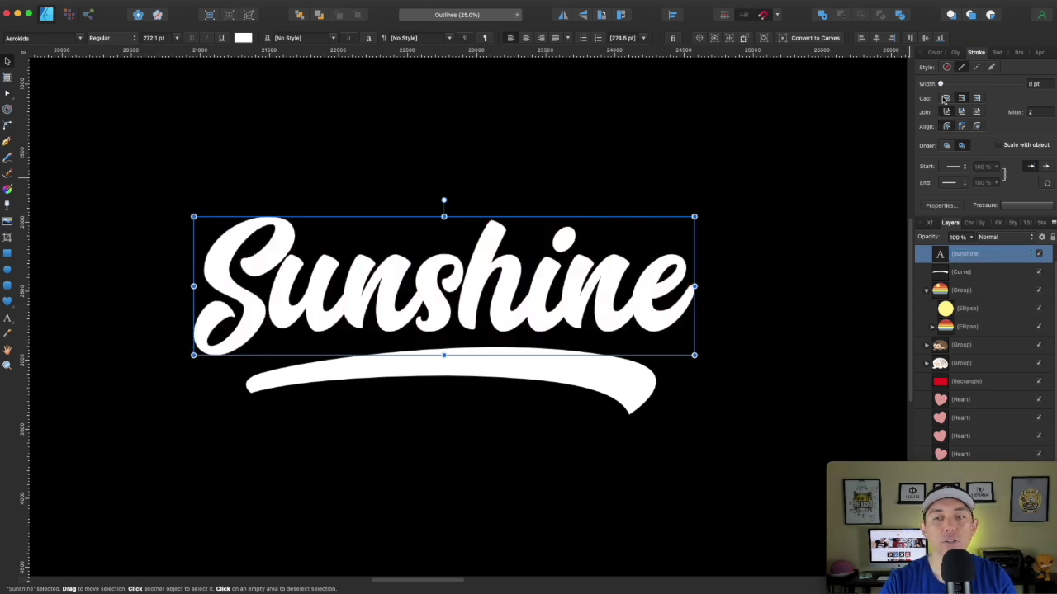
- Duplicate the Sunshine text and fill the copy red, C0 M100 Y100 K0
click(934, 52)
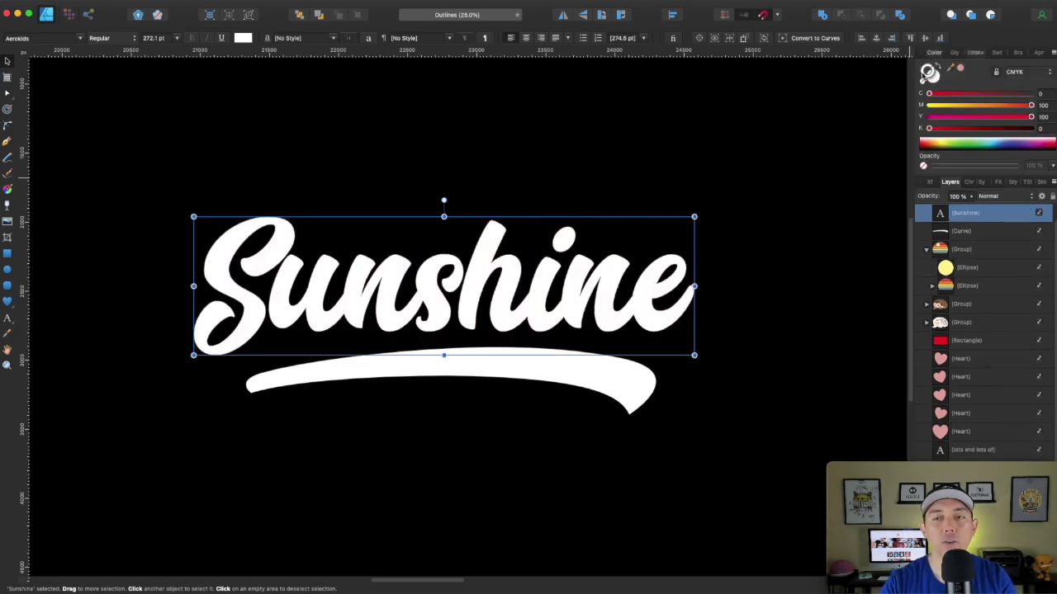
click(634, 243)
click(658, 276)
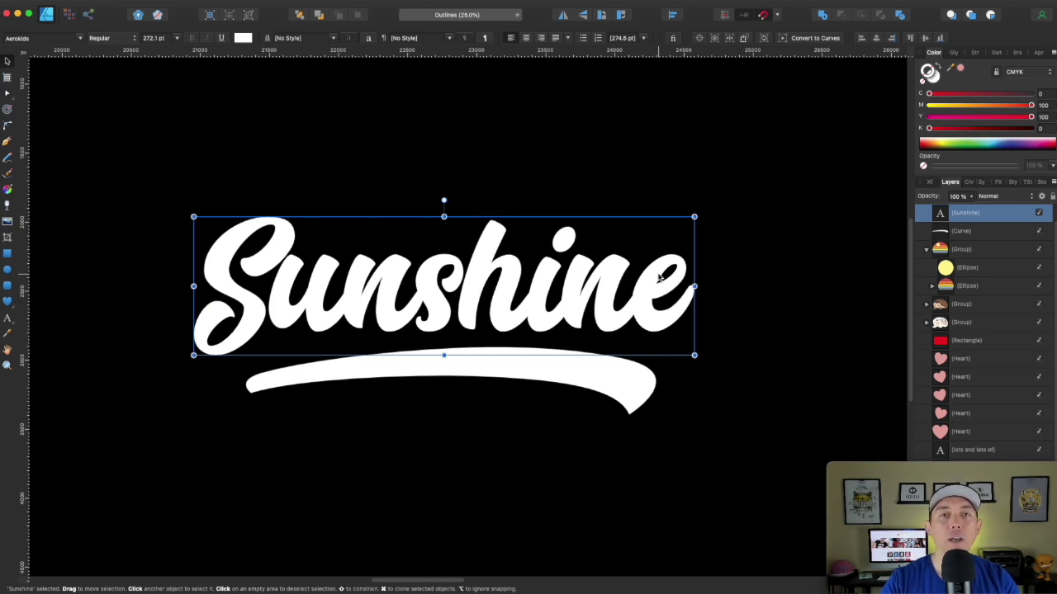
key(super+j)
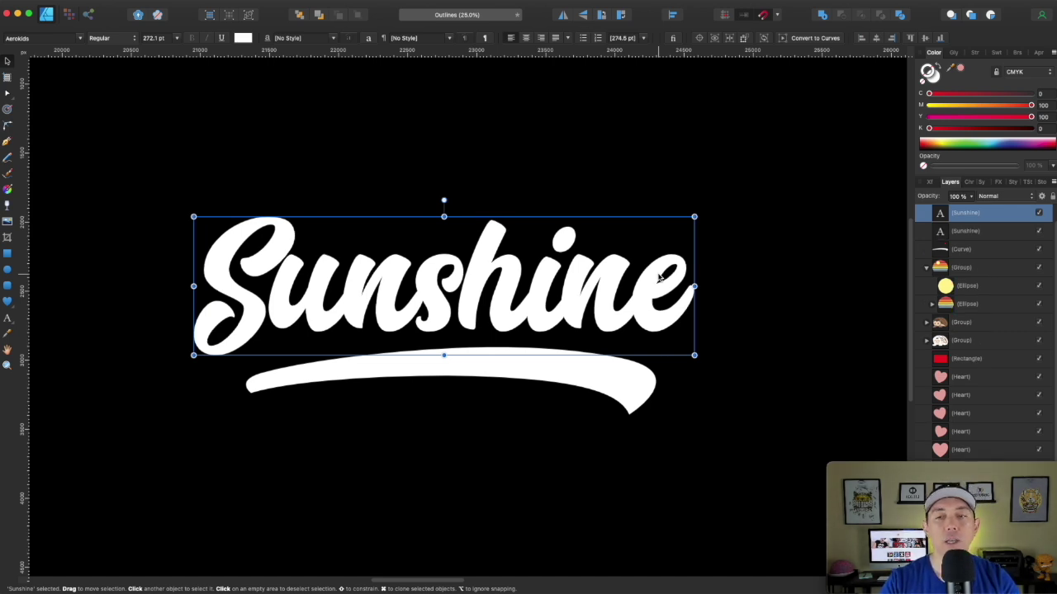
click(994, 234)
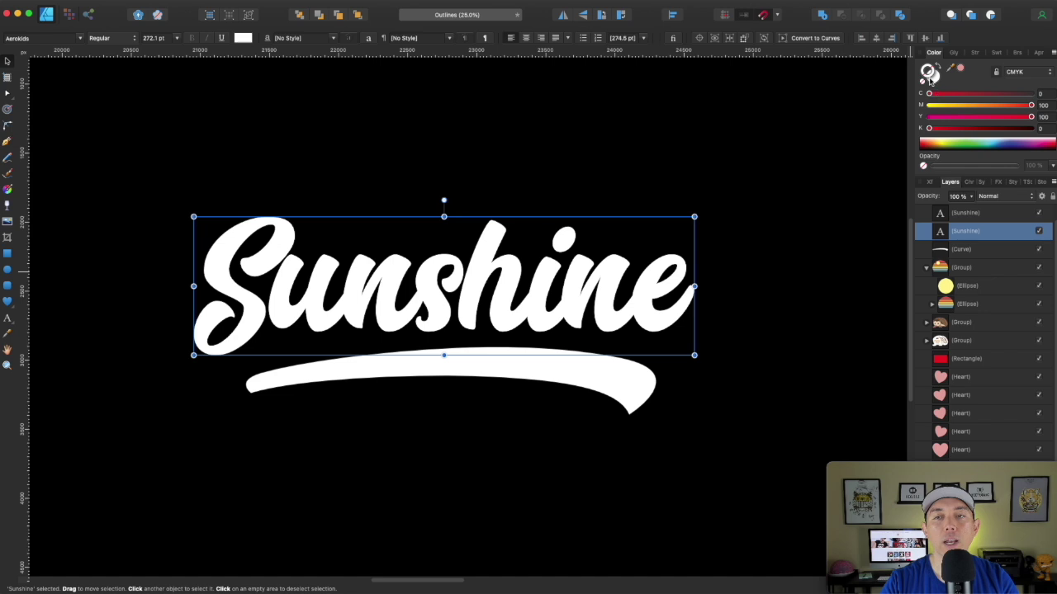
drag(1036, 105, 1033, 105)
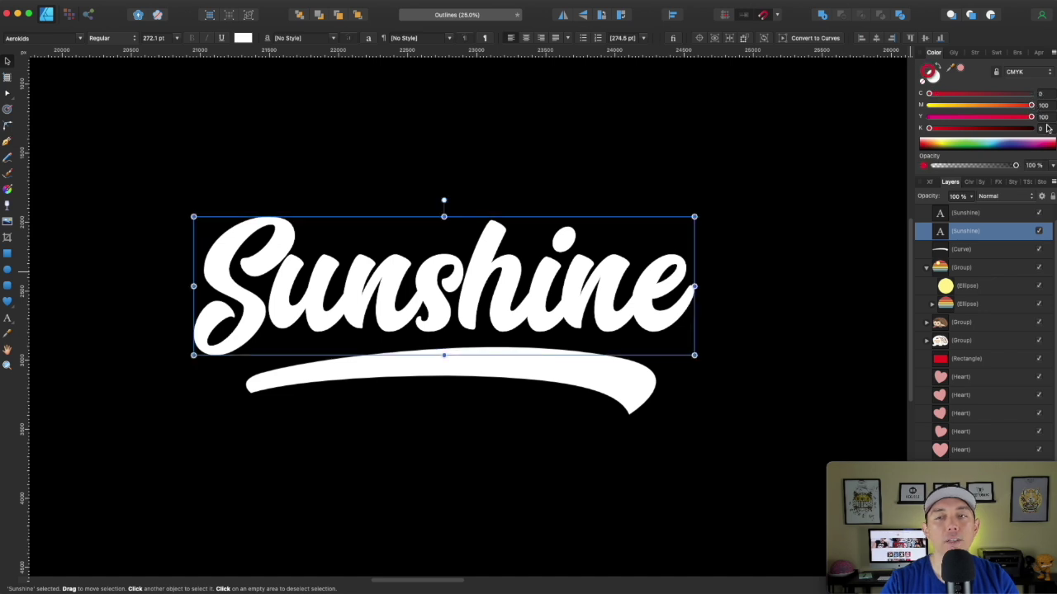
- Give the red Sunshine copy a thick stroke of about 30 pt, testing Align options
click(975, 52)
drag(946, 86, 991, 84)
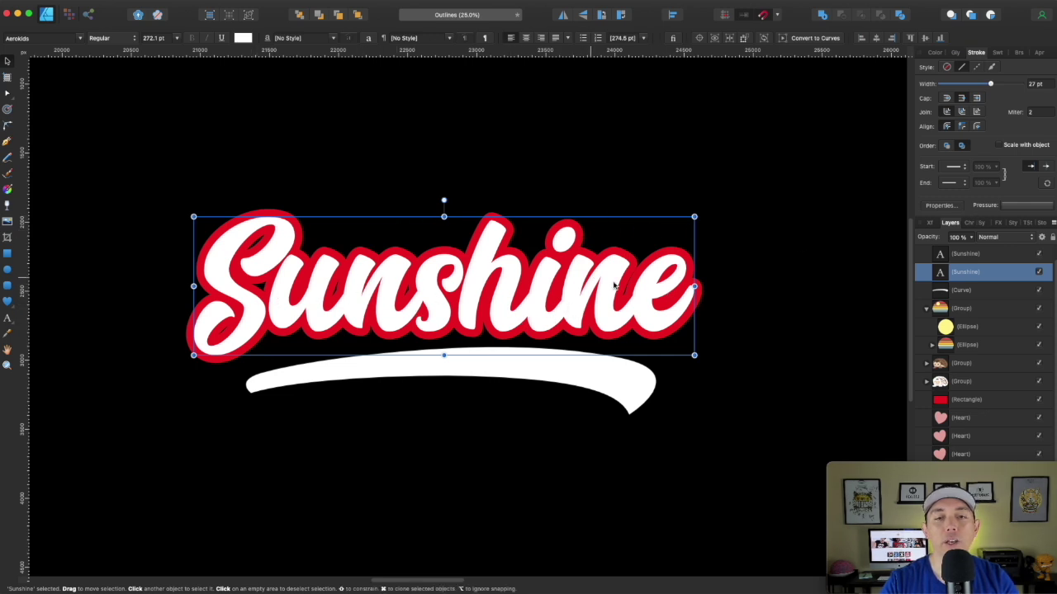
click(977, 127)
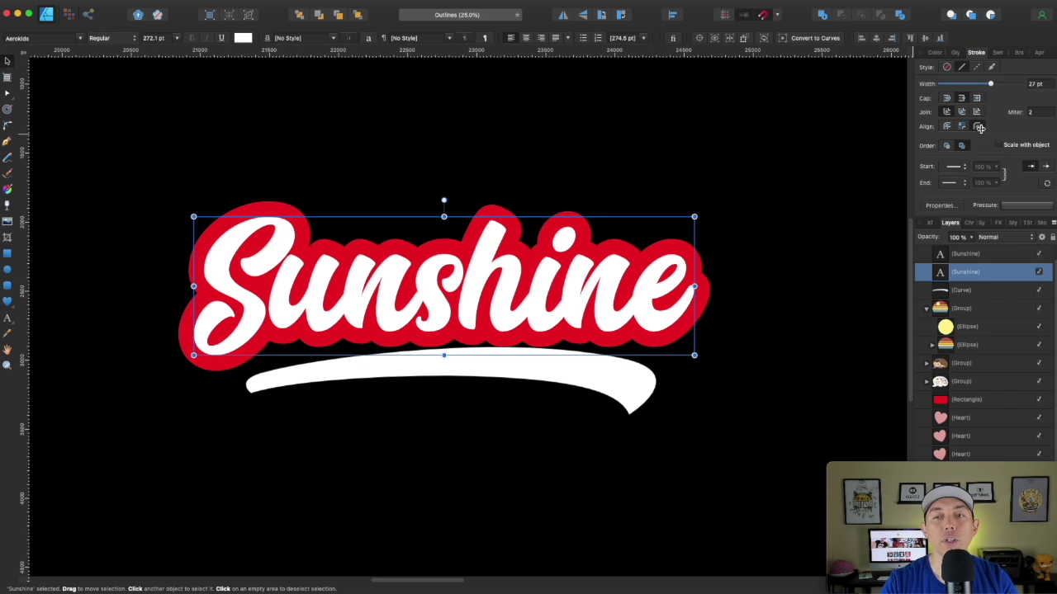
mouse_move(990, 84)
mouse_down()
mouse_move(978, 83)
mouse_move(995, 84)
mouse_up()
click(946, 125)
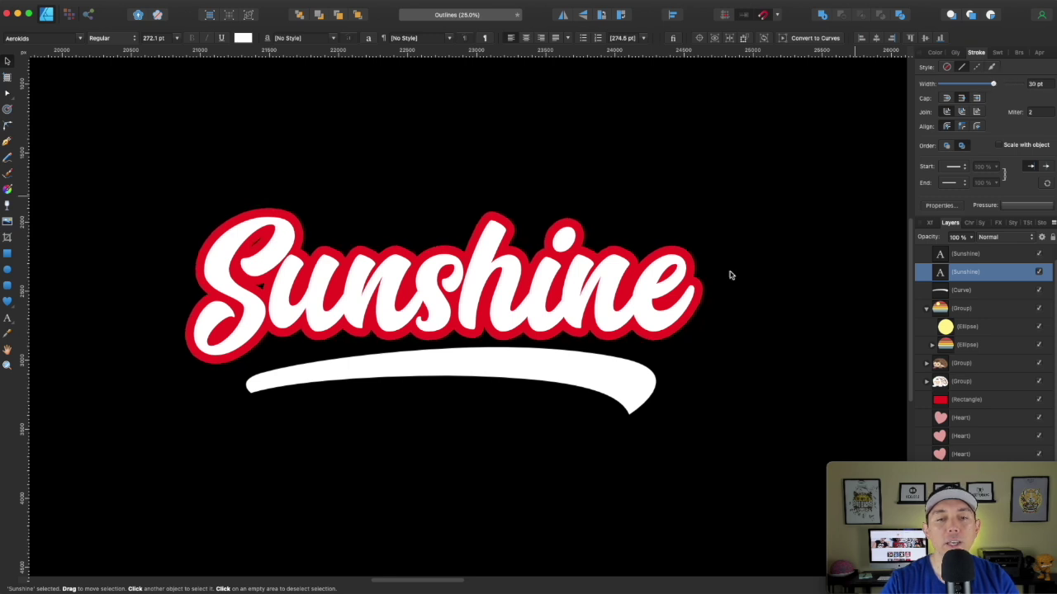
click(593, 380)
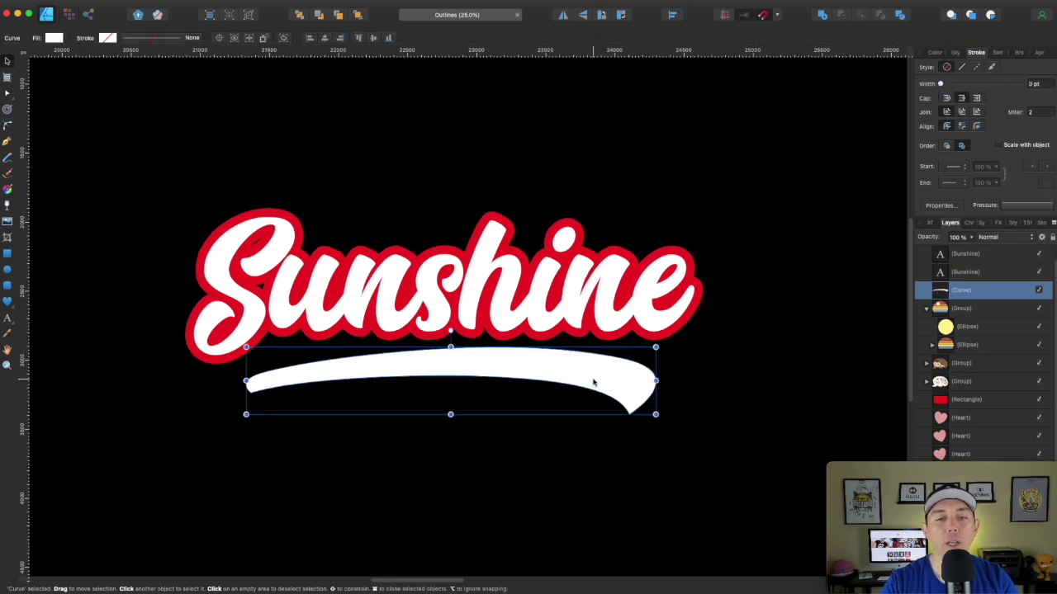
- Duplicate the white swoosh and give the copy a 30 pt stroke
click(975, 272)
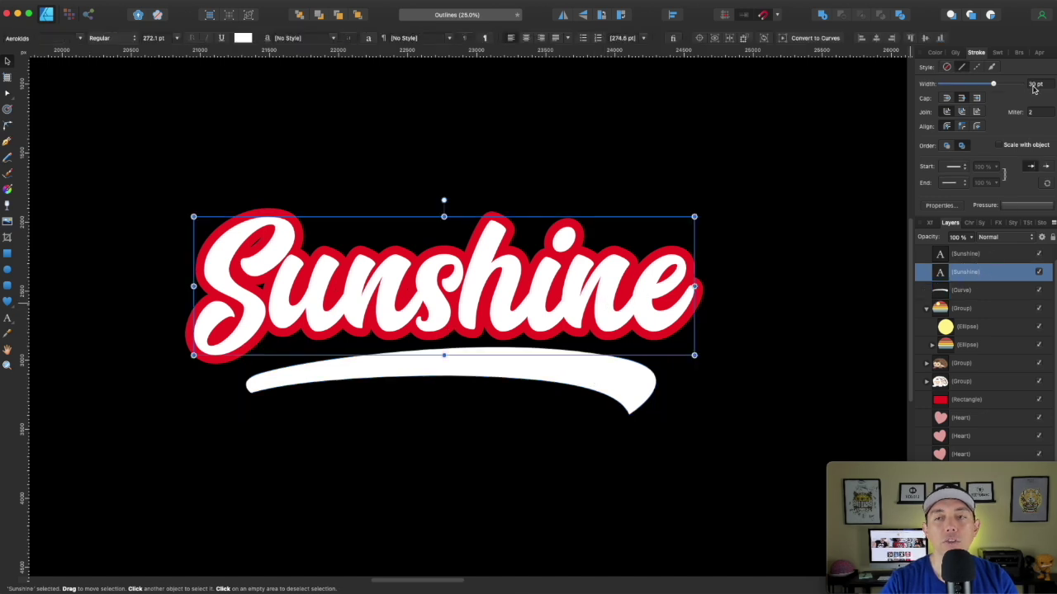
click(611, 378)
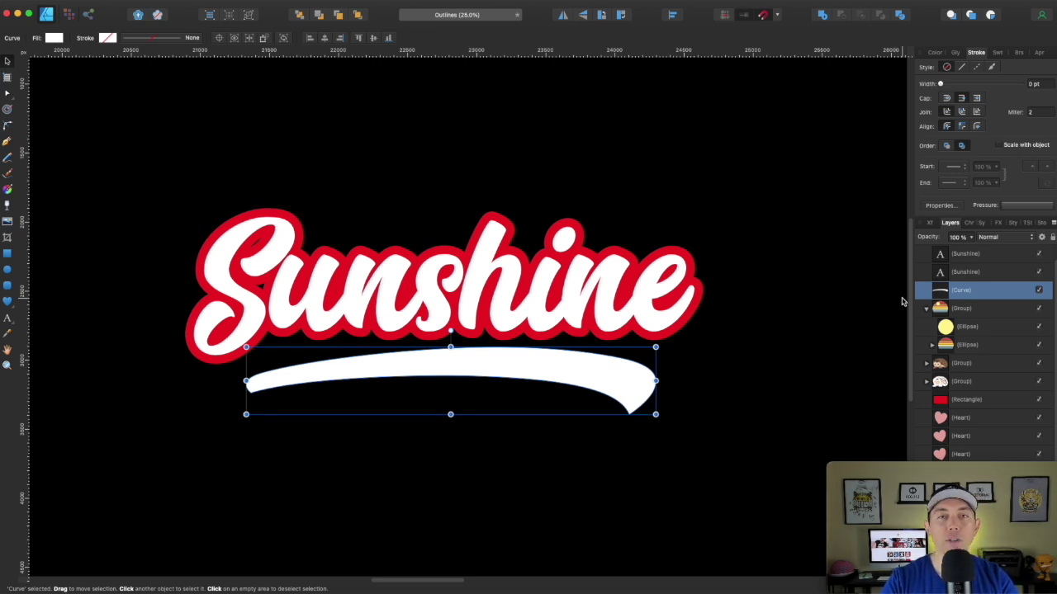
key(super+j)
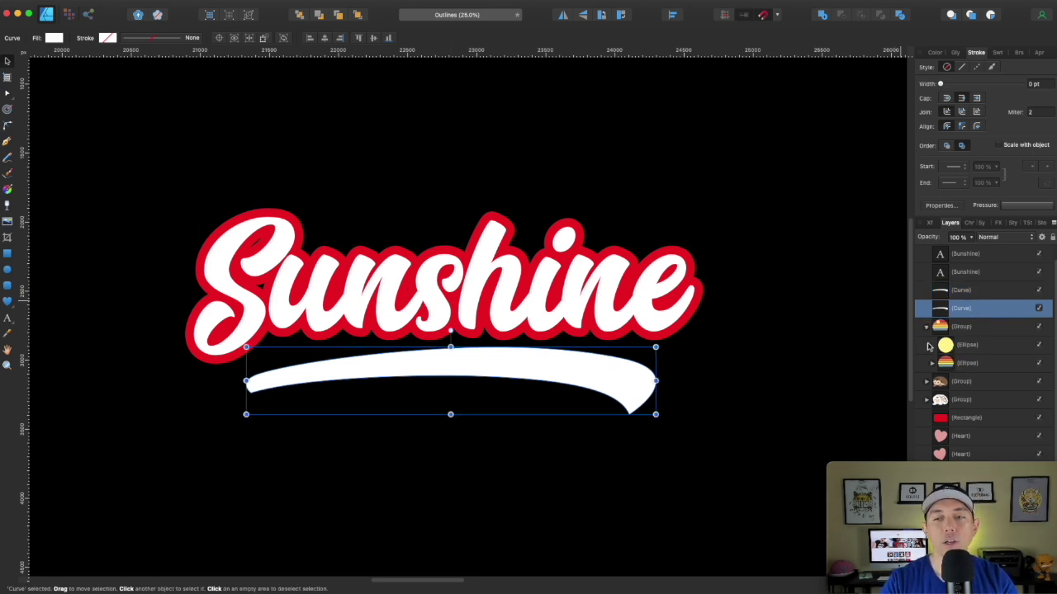
drag(941, 84, 993, 82)
- Set the swoosh copy's stroke colour to bright red, C0 M100 Y100 K0
click(935, 53)
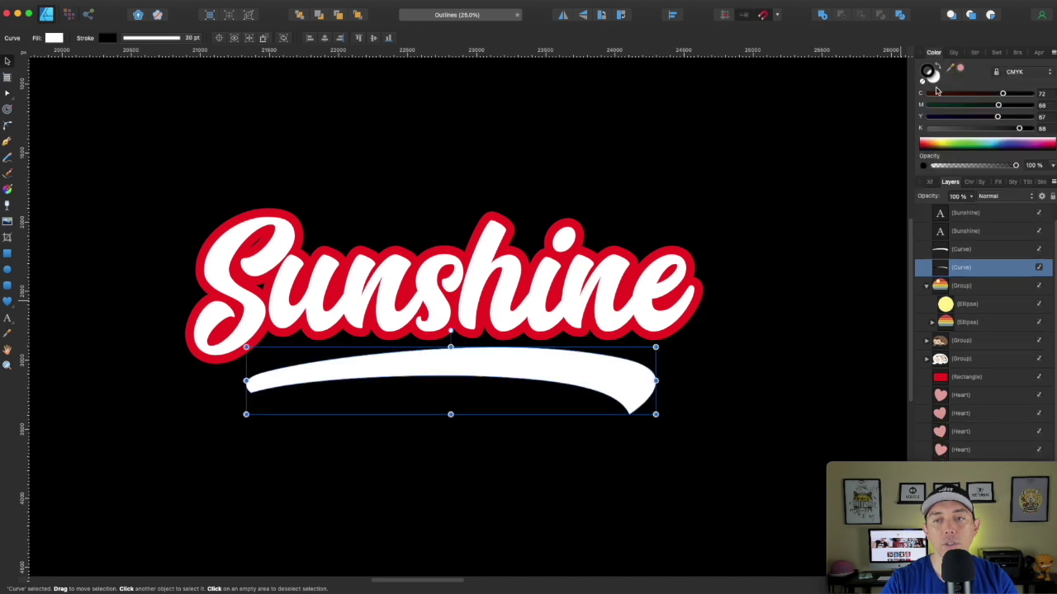
click(1036, 104)
click(1036, 117)
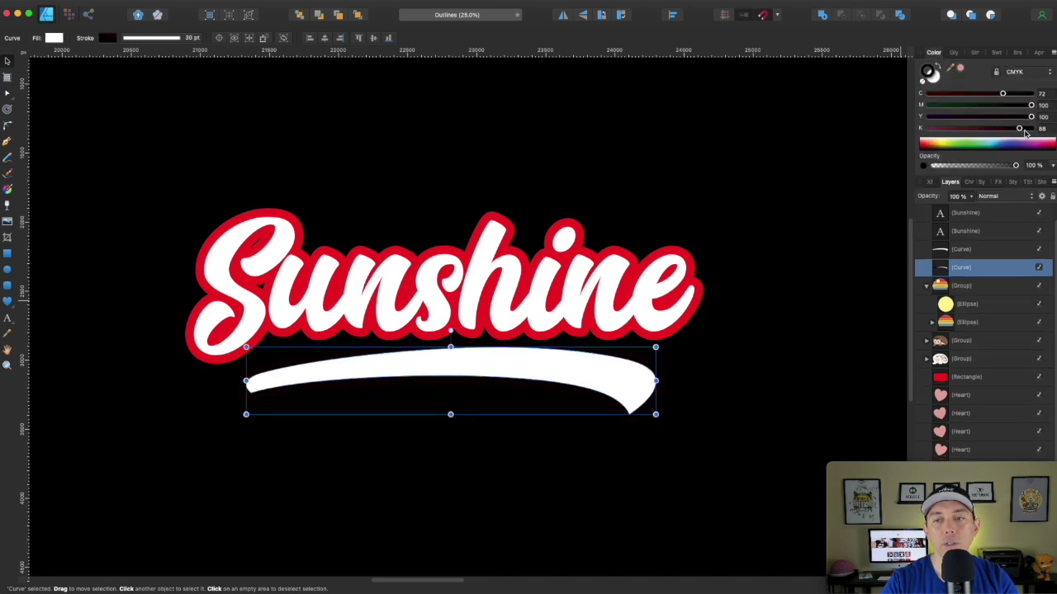
drag(1019, 128, 929, 128)
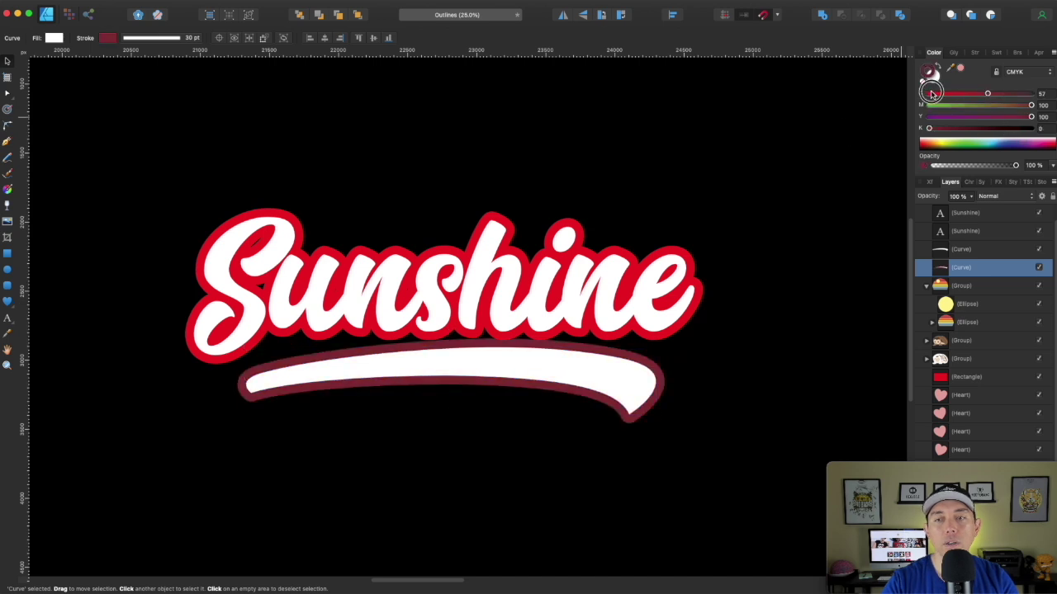
drag(1000, 93, 929, 93)
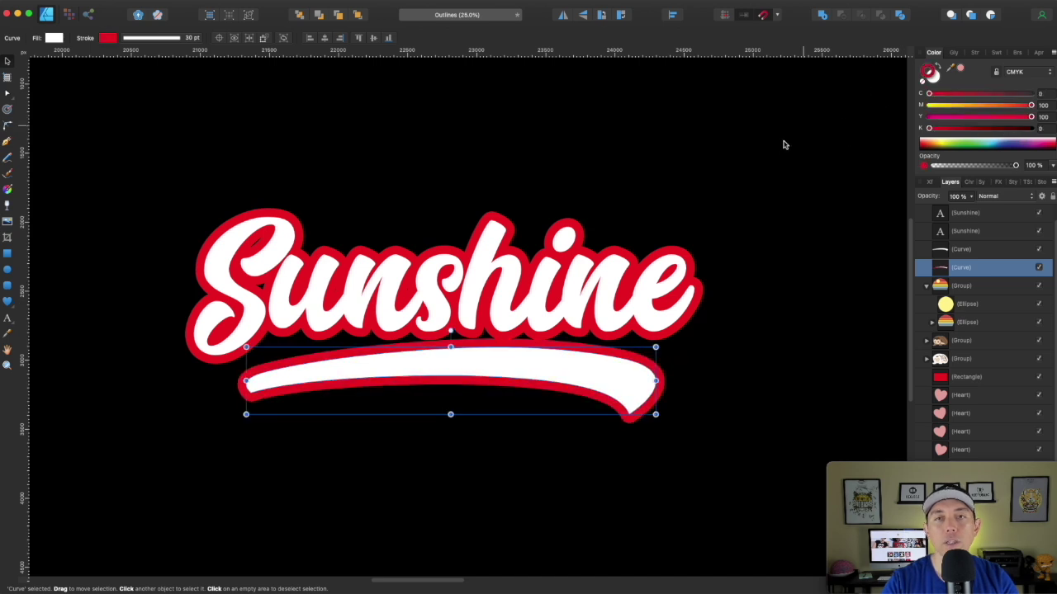
click(462, 156)
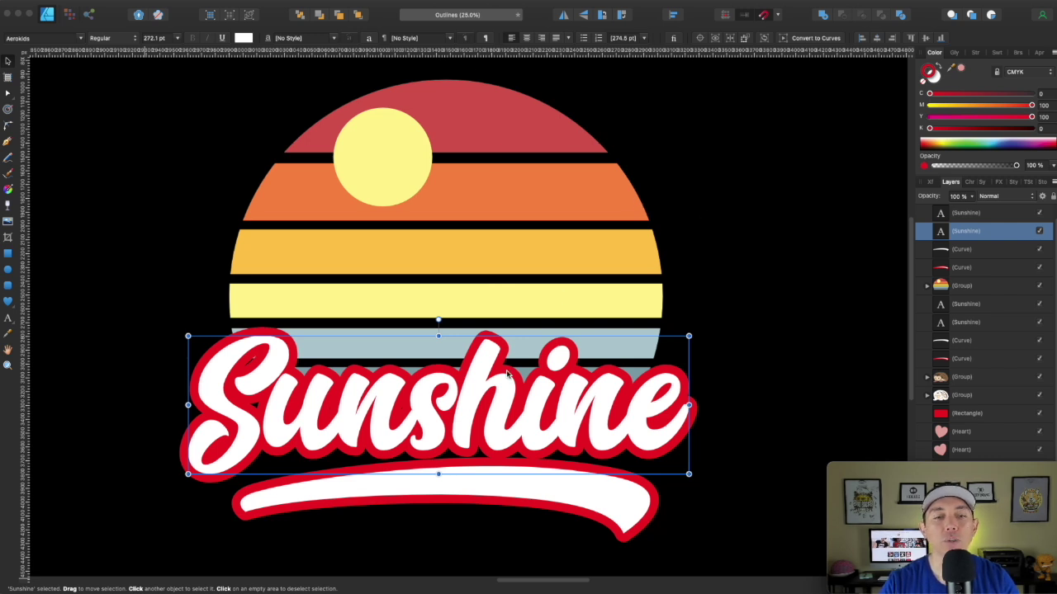
- Rename the red Sunshine text and red swoosh layers to 'Red Outline'
click(969, 217)
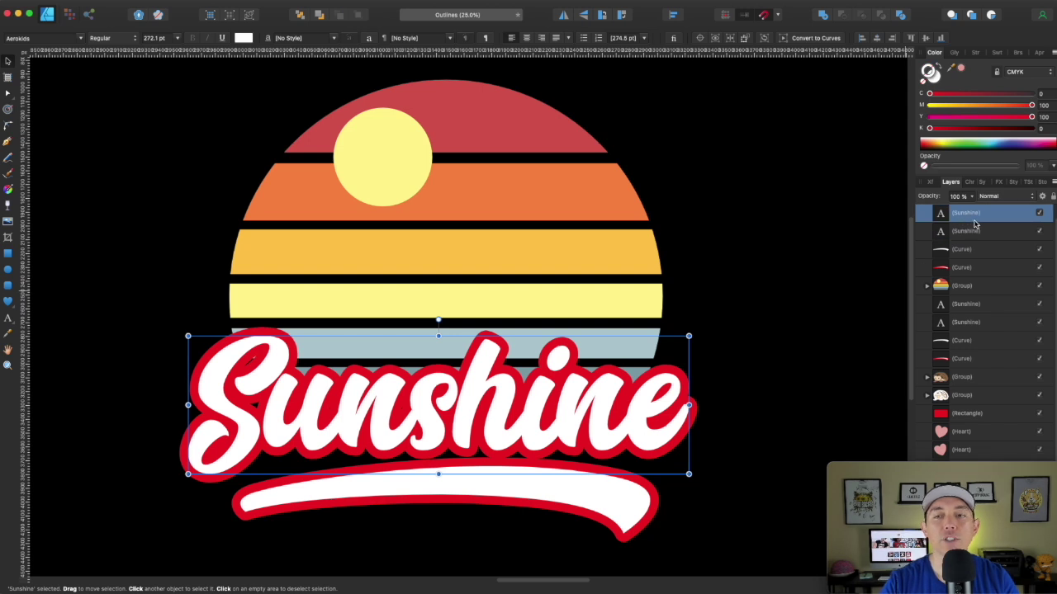
click(970, 235)
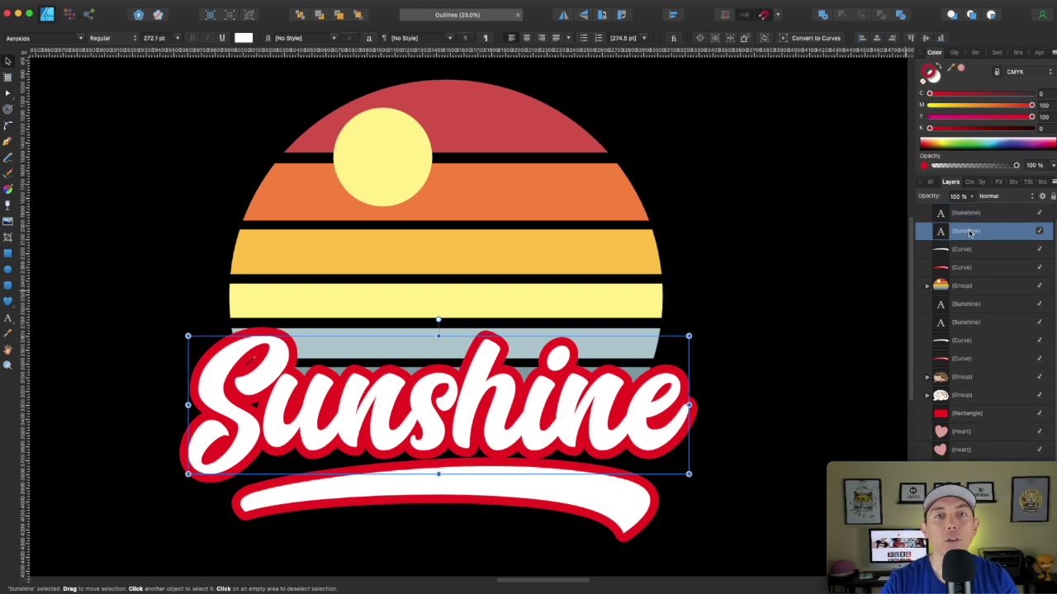
double_click(970, 234)
text(REd)
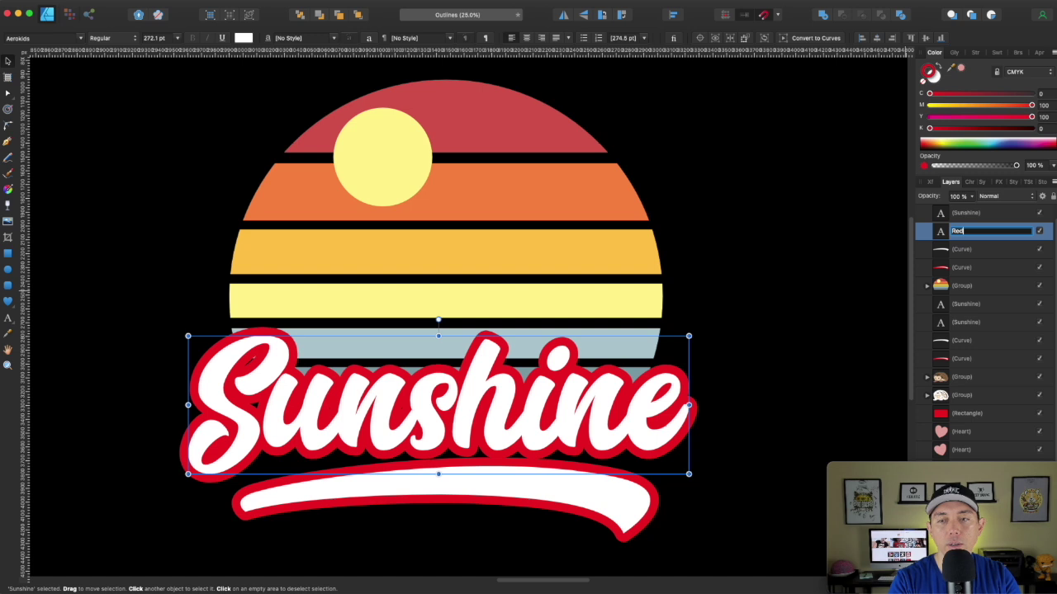
text( Outline)
click(962, 268)
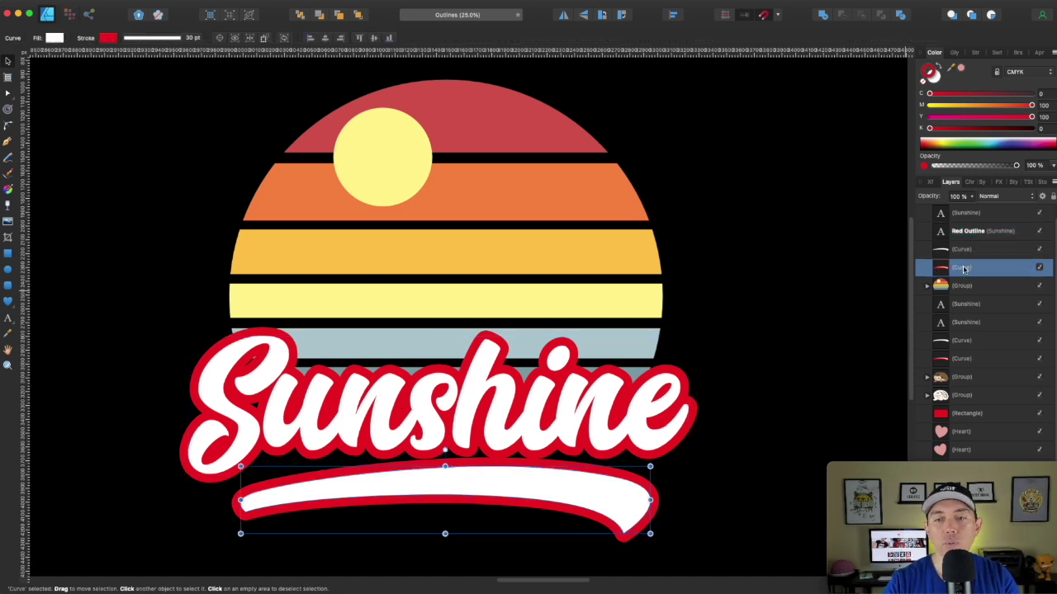
double_click(962, 268)
text(Red Outline)
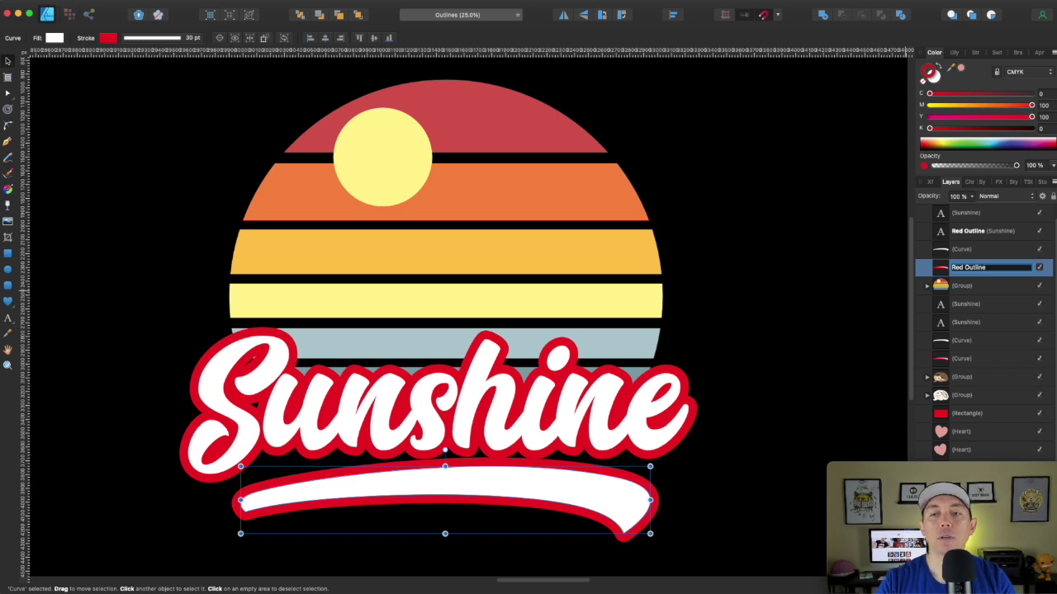
click(959, 214)
- Rename the sunset stripes group to 'Sunset'
click(959, 288)
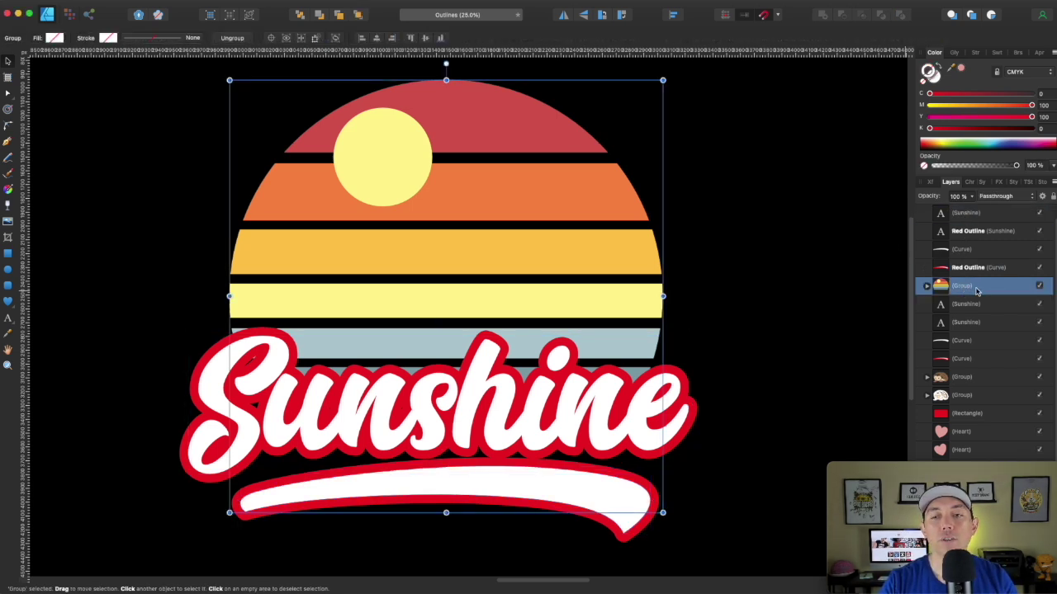
double_click(969, 285)
text(Sunset)
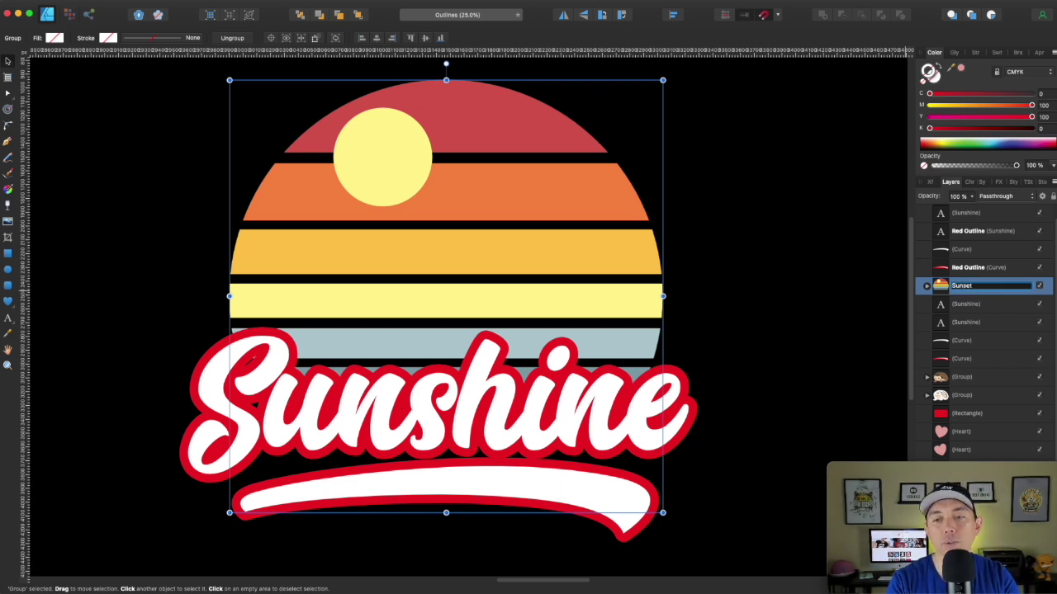
key(Return)
click(877, 262)
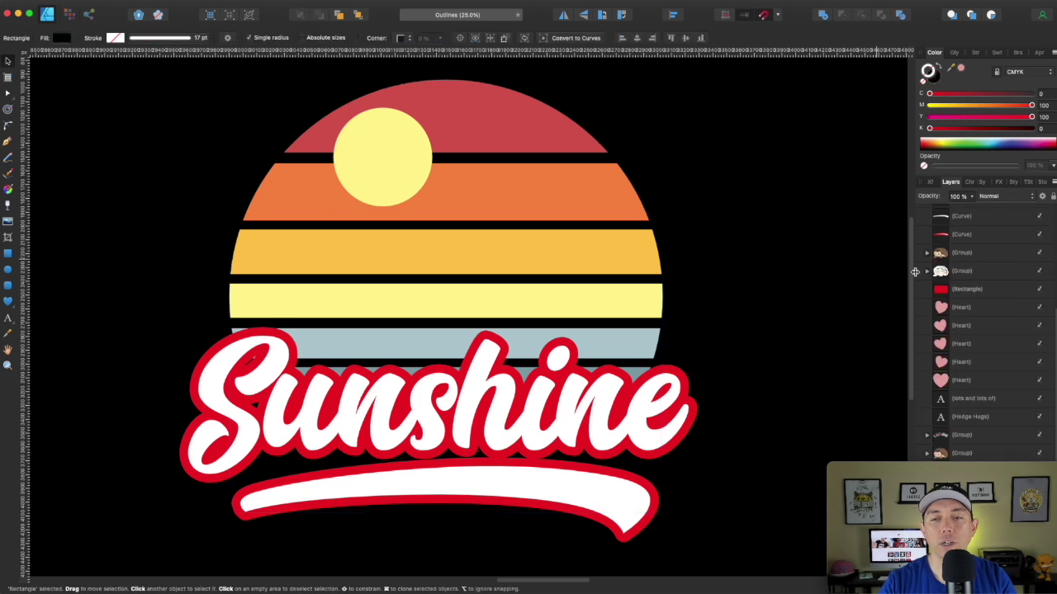
key(super+v)
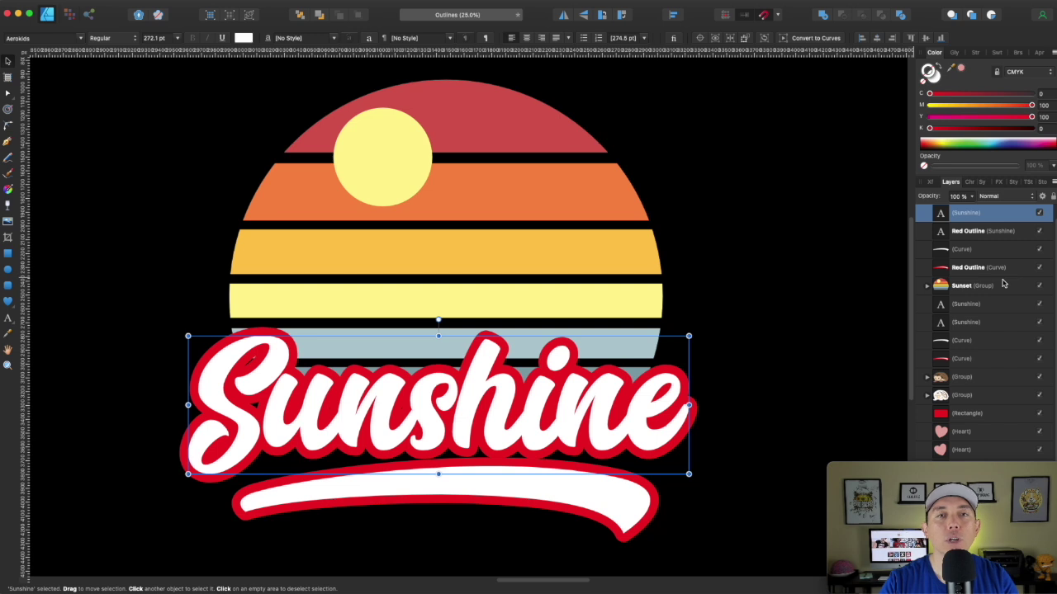
- Drag Red Outline (Sunshine) and Red Outline (Curve) down to sit just above the Sunset group
click(964, 233)
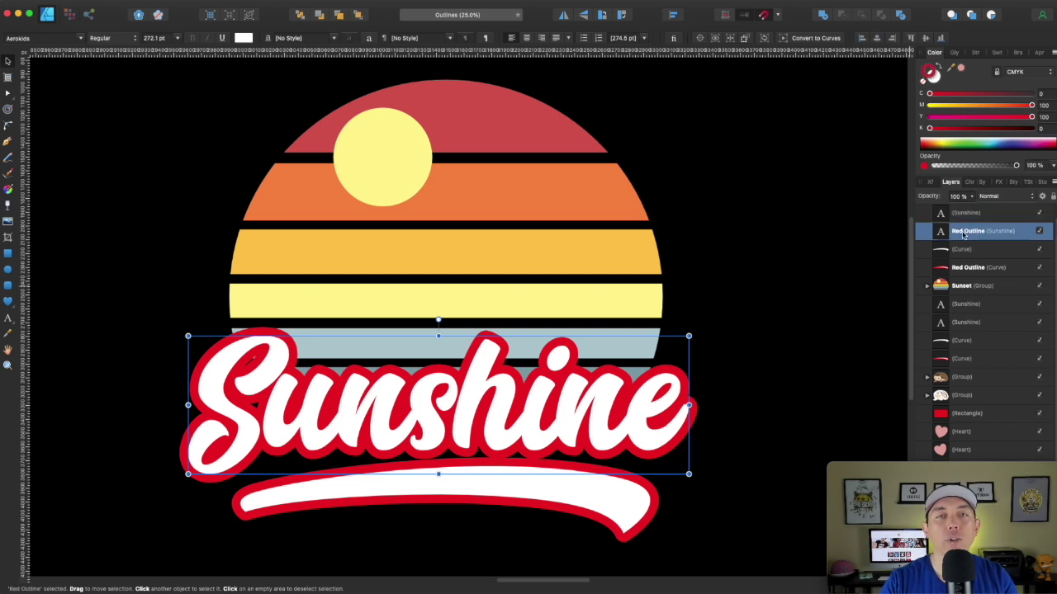
drag(942, 235, 929, 279)
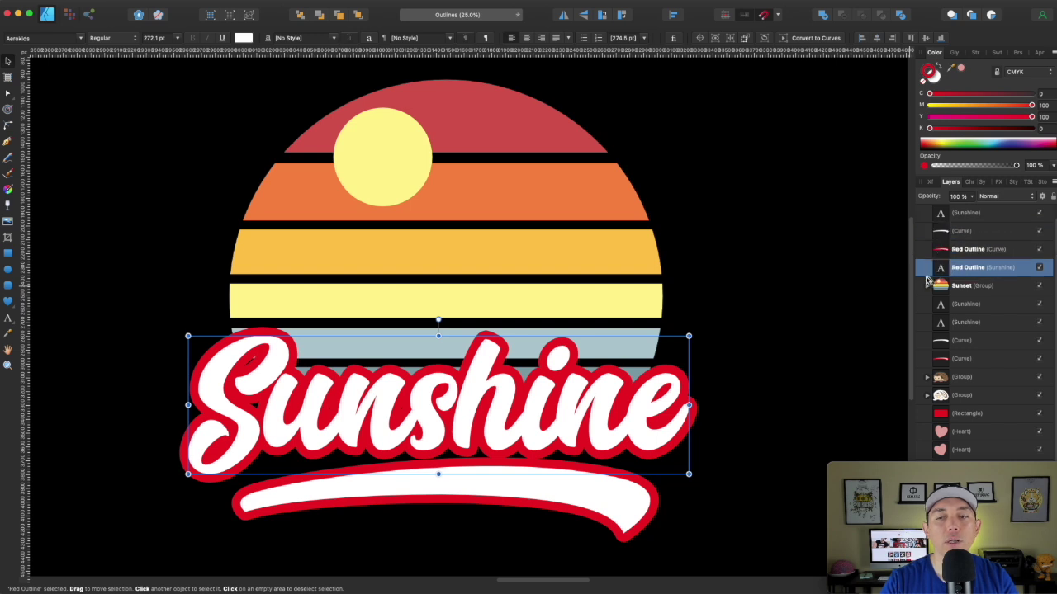
click(968, 252)
drag(941, 252, 993, 285)
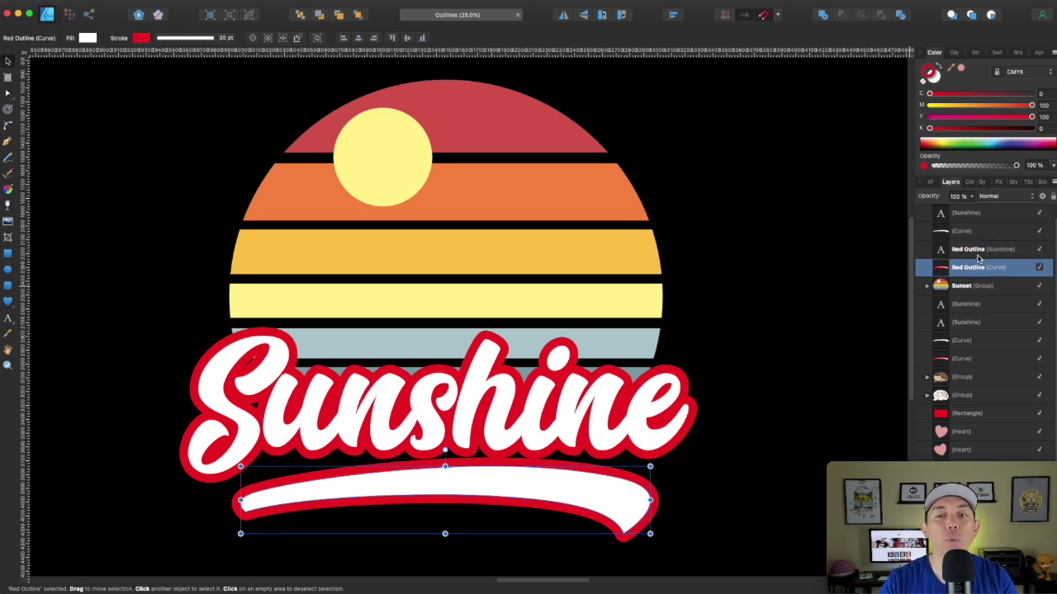
- Select both Red Outline layers together with the Sunset group
click(972, 249)
click(968, 268)
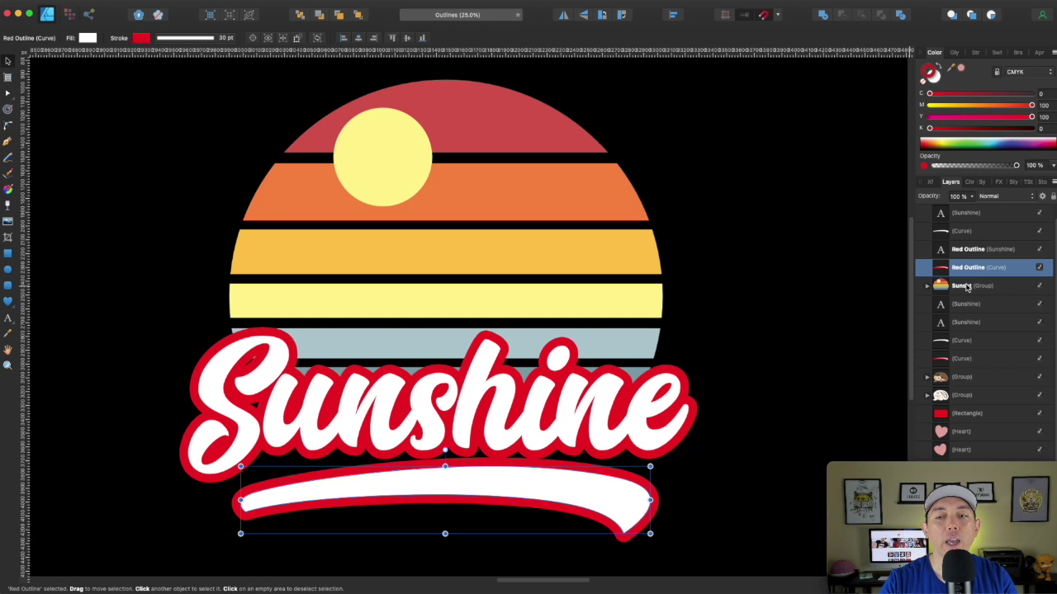
click(961, 251)
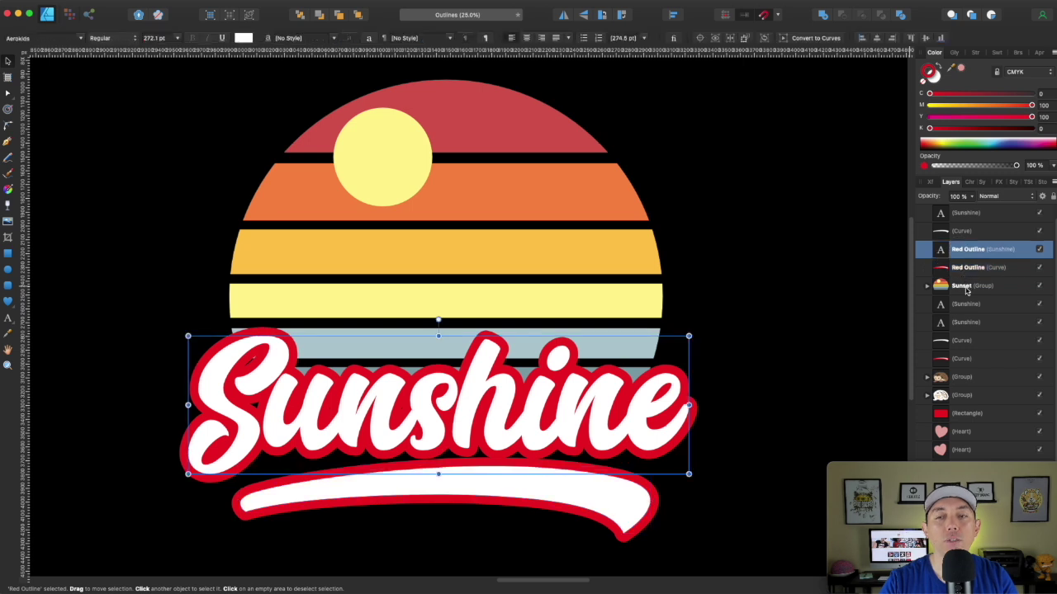
shift+click(964, 286)
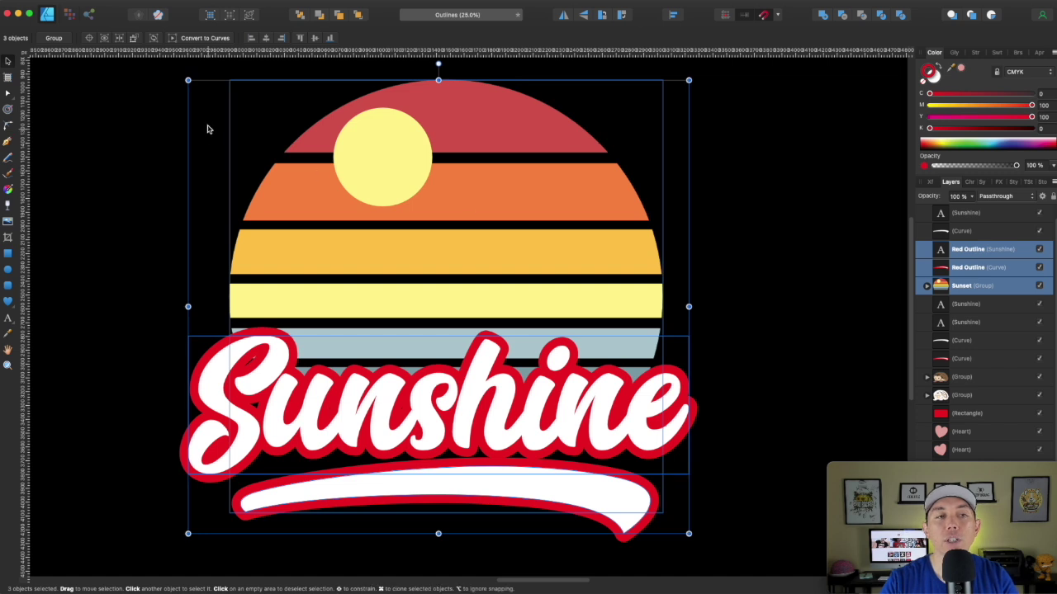
- Group both red outlines with Sunset, expand the new group, and select Red Outline (Sunshine)
click(53, 39)
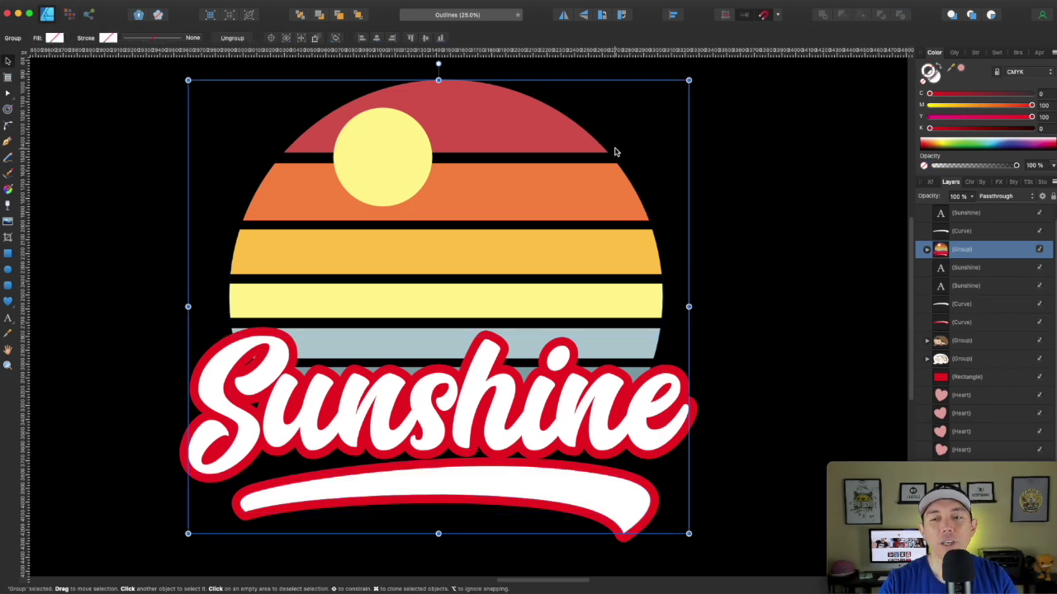
click(927, 249)
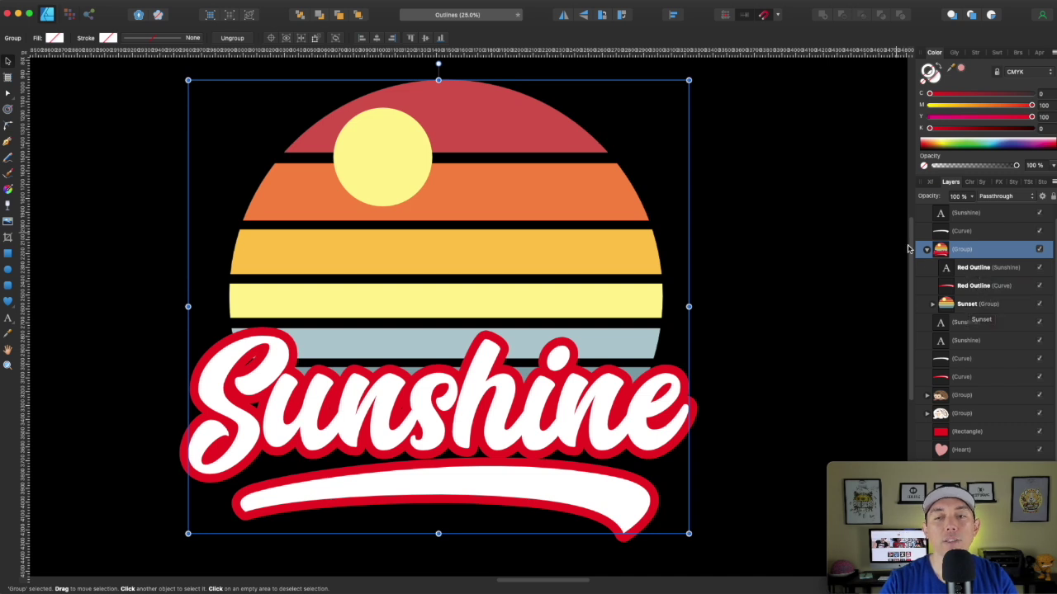
click(982, 270)
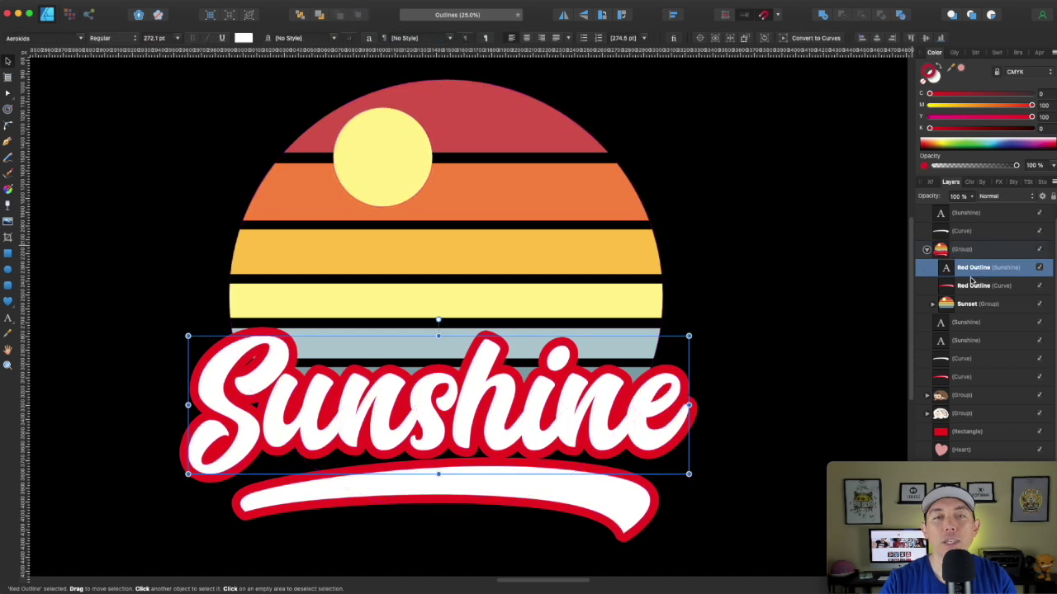
- Set the Sunshine text outline's blend mode to Erase
click(1013, 198)
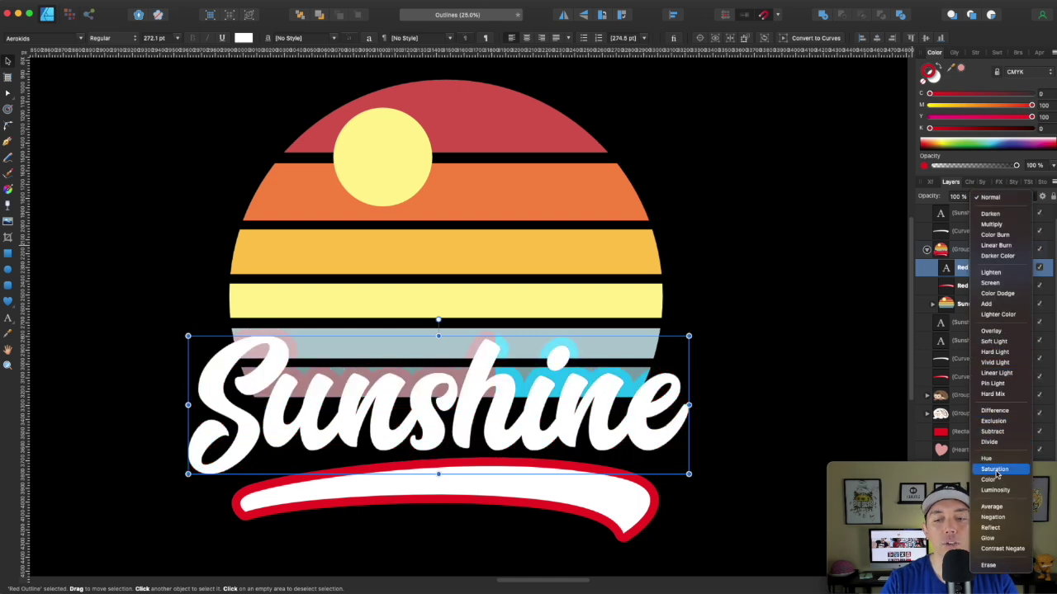
click(1004, 568)
key(m)
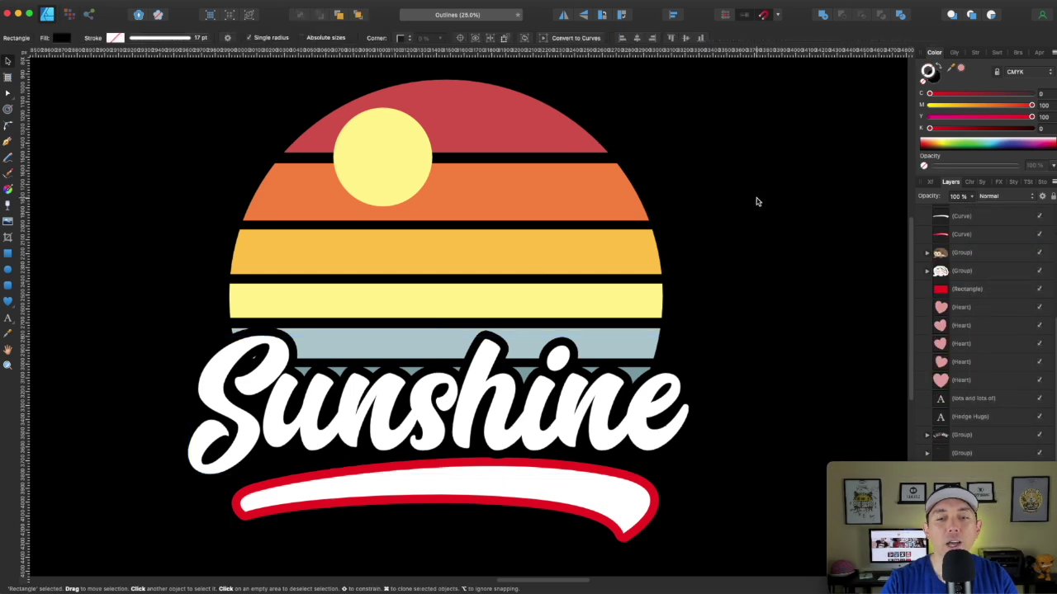
click(966, 296)
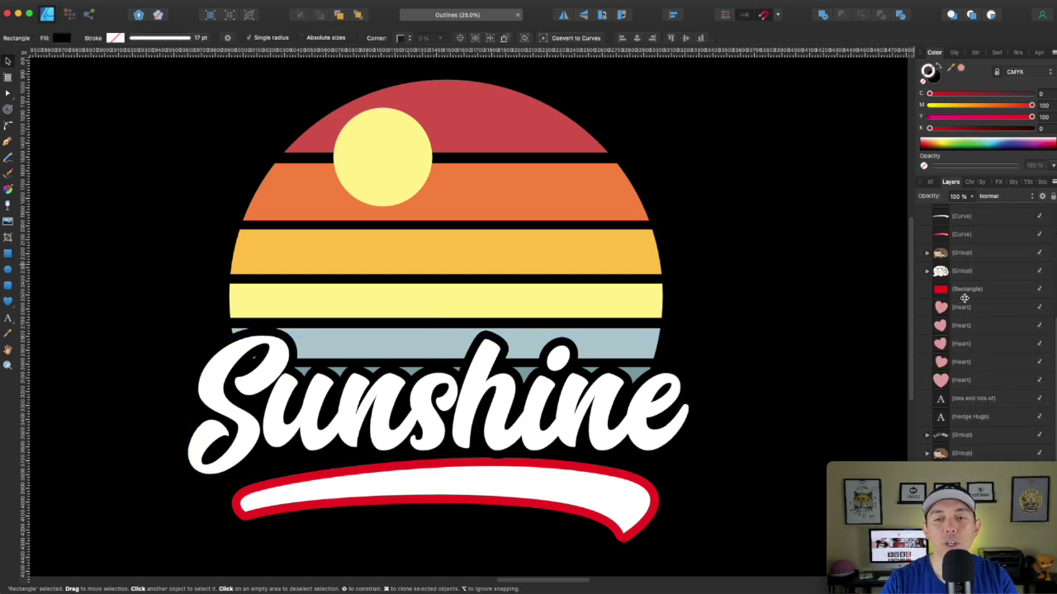
- Set the swoosh outline's blend mode to Erase as well
click(584, 479)
scroll(973, 238, up, 2)
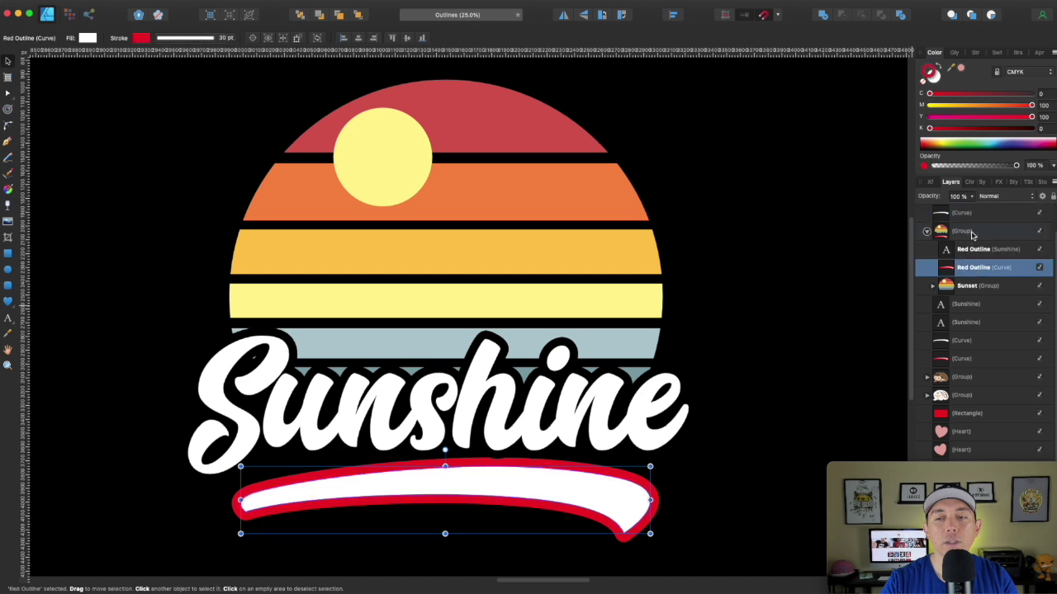
click(1011, 196)
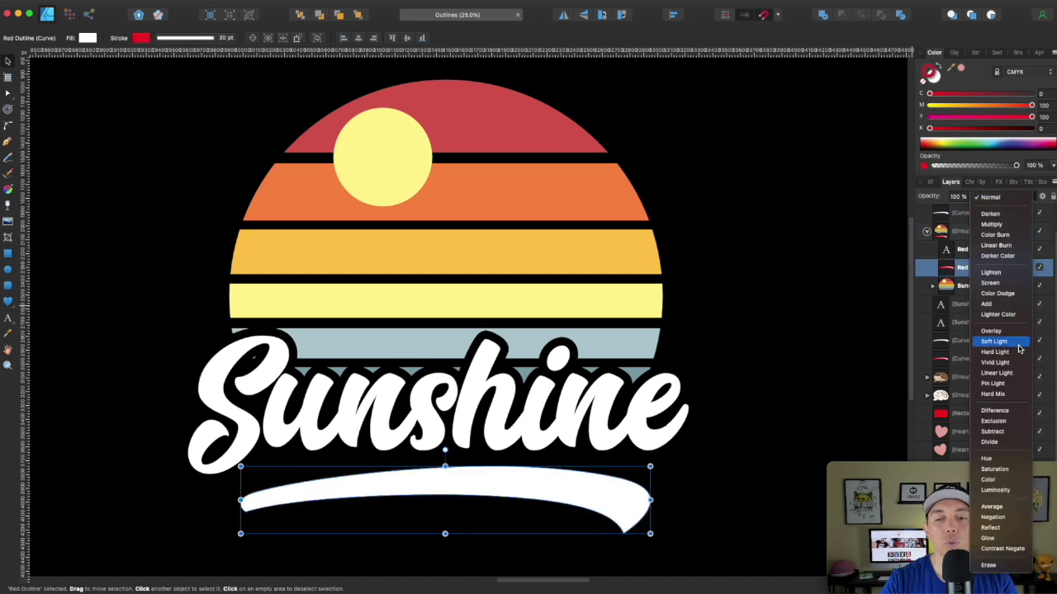
click(715, 300)
click(763, 222)
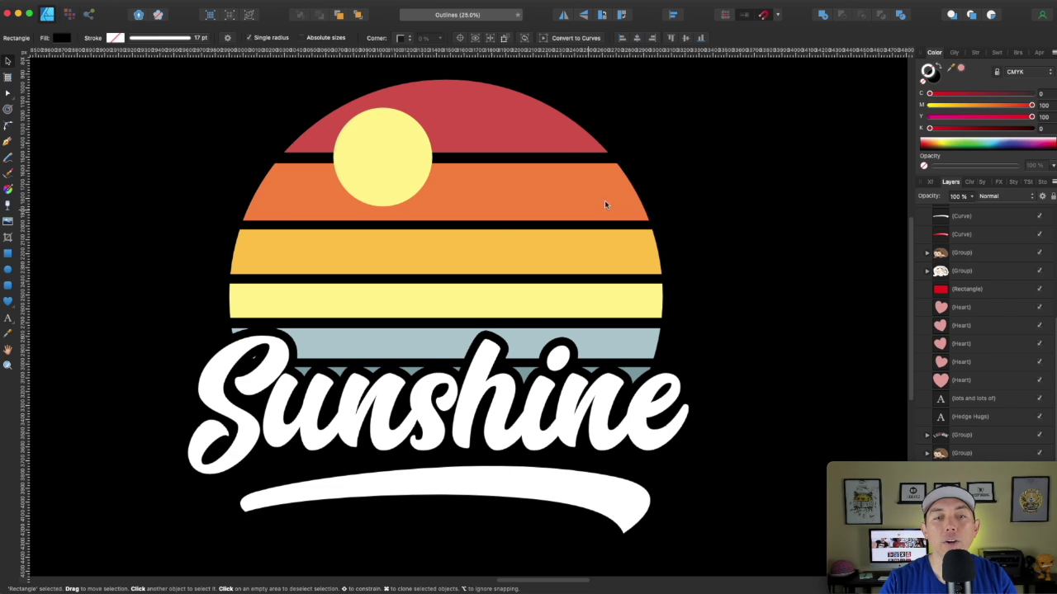
- Change the background rectangle's fill from black to pink and fine-tune the shade
click(934, 79)
click(960, 72)
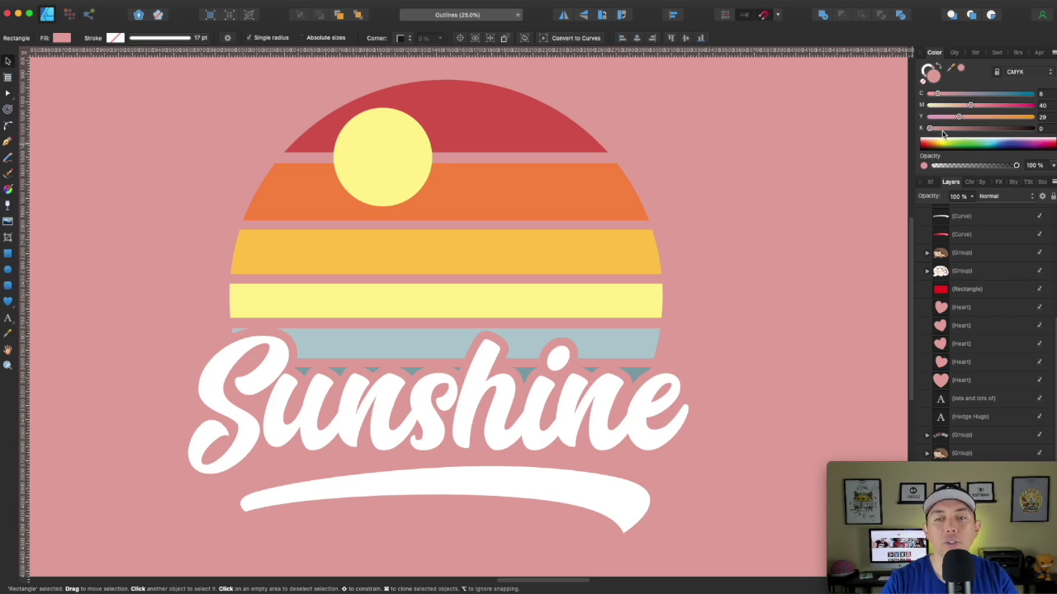
drag(931, 130, 994, 105)
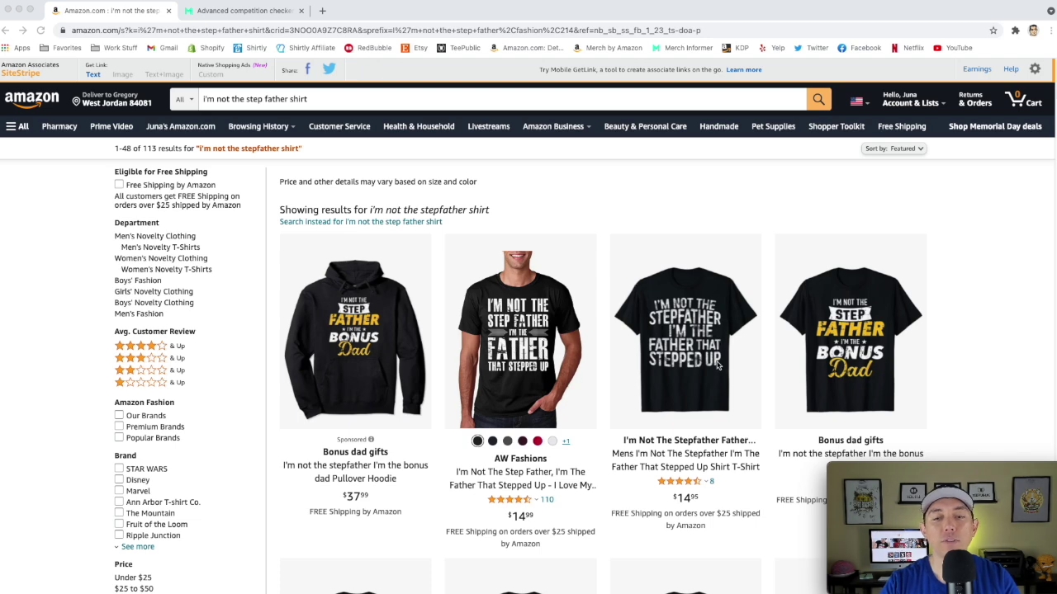
- Browse the Amazon 'i'm not the step father shirt' results, then switch to the Merch Informer competition checker
scroll(842, 363, down, 5)
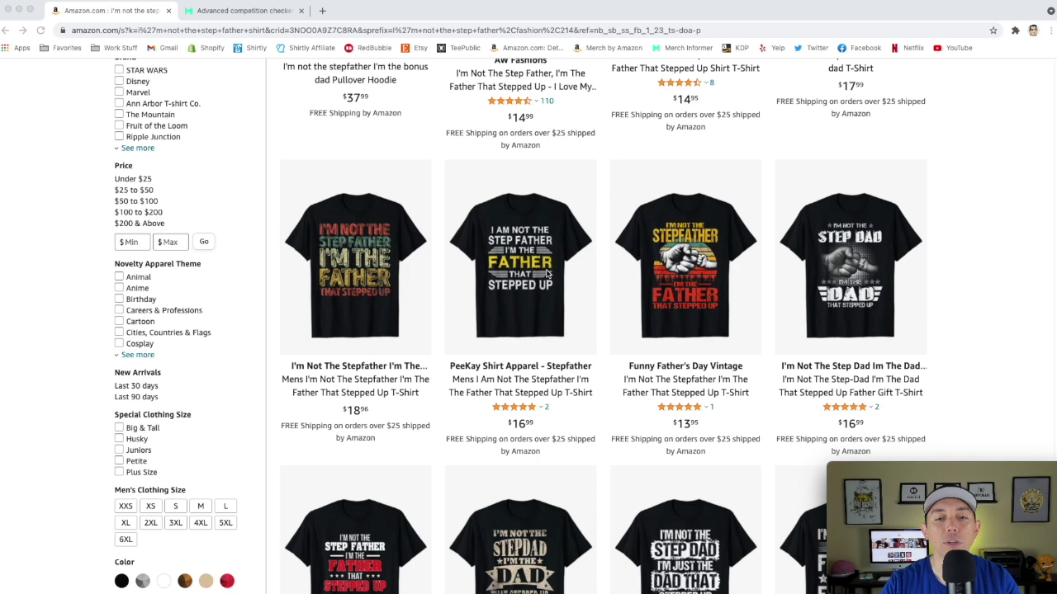
scroll(525, 264, up, 3)
scroll(524, 264, up, 2)
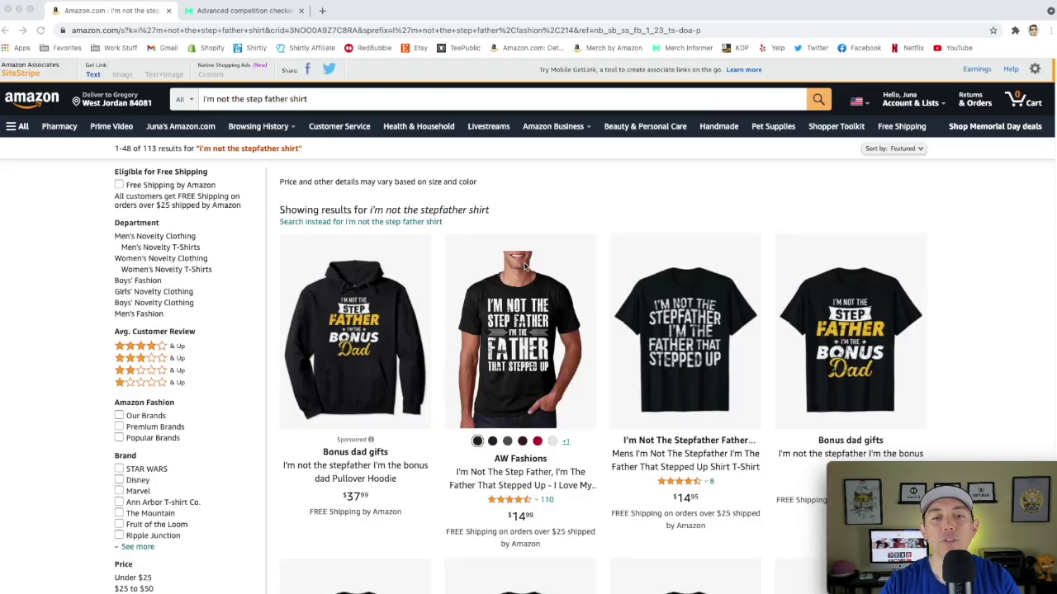
scroll(525, 265, down, 1)
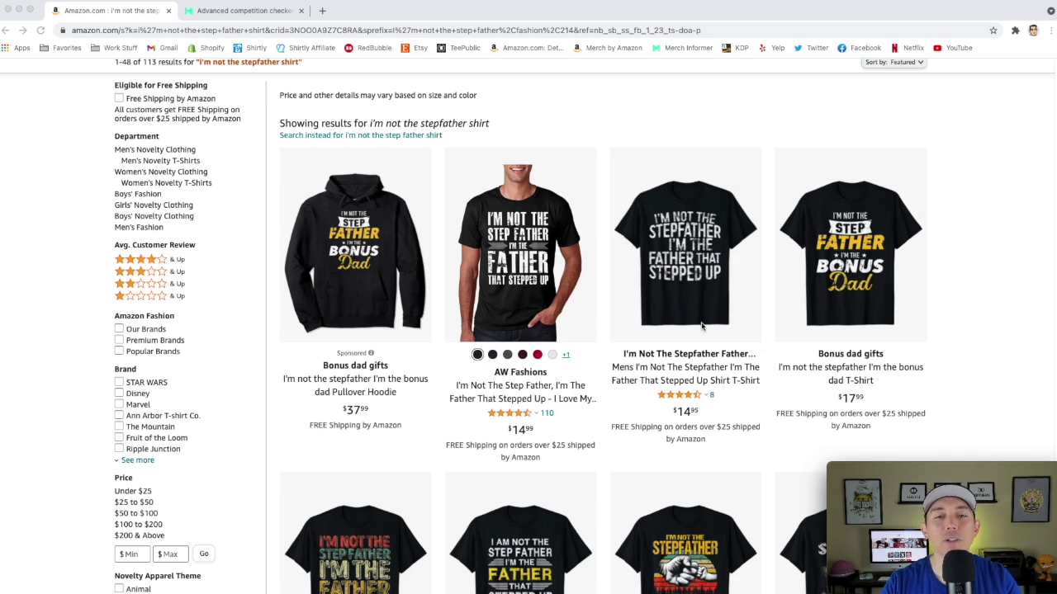
scroll(702, 327, down, 2)
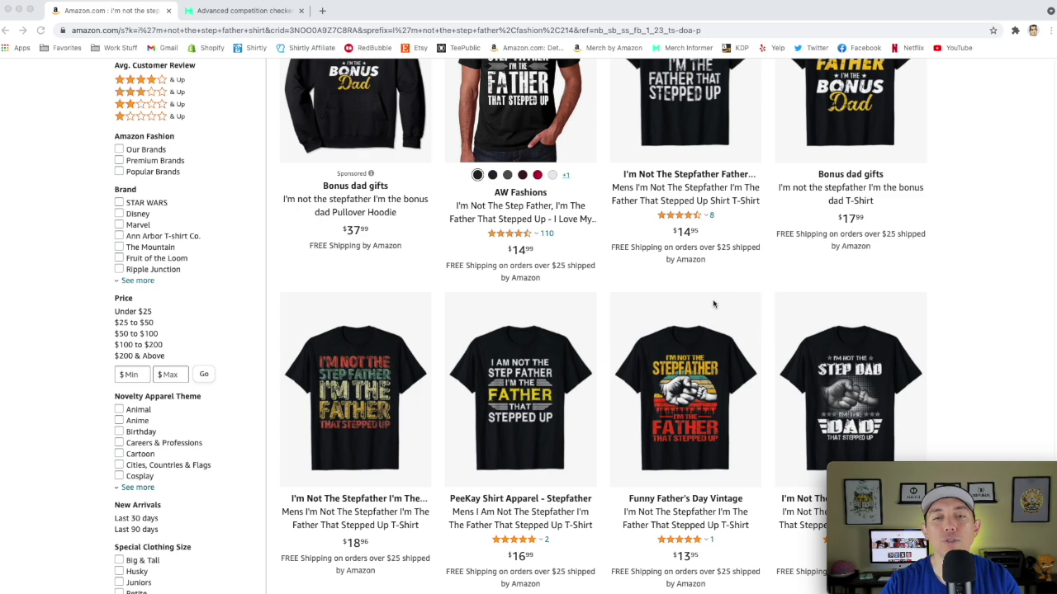
scroll(629, 289, down, 4)
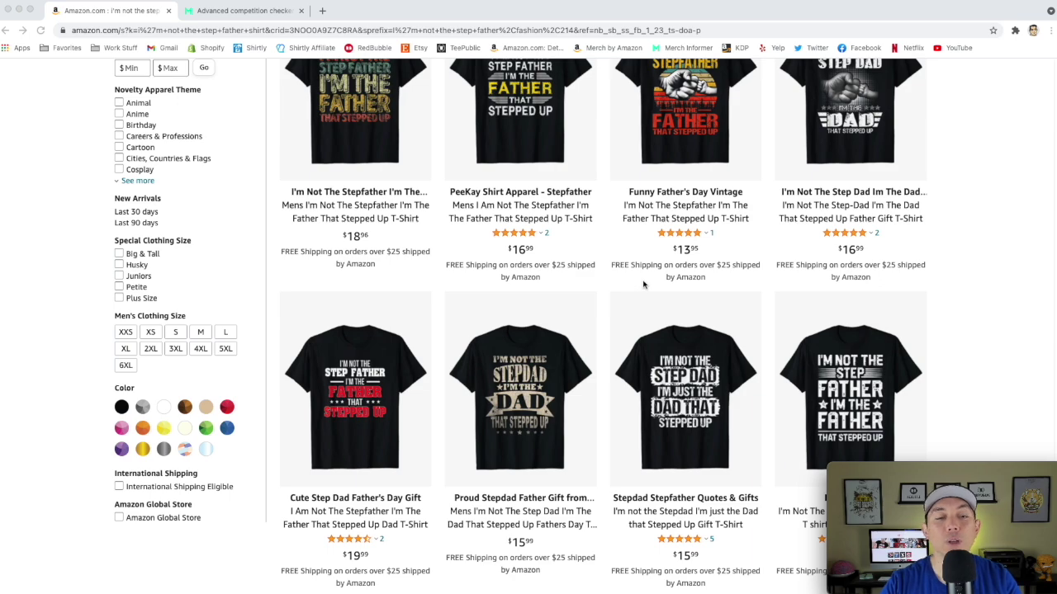
scroll(643, 284, down, 4)
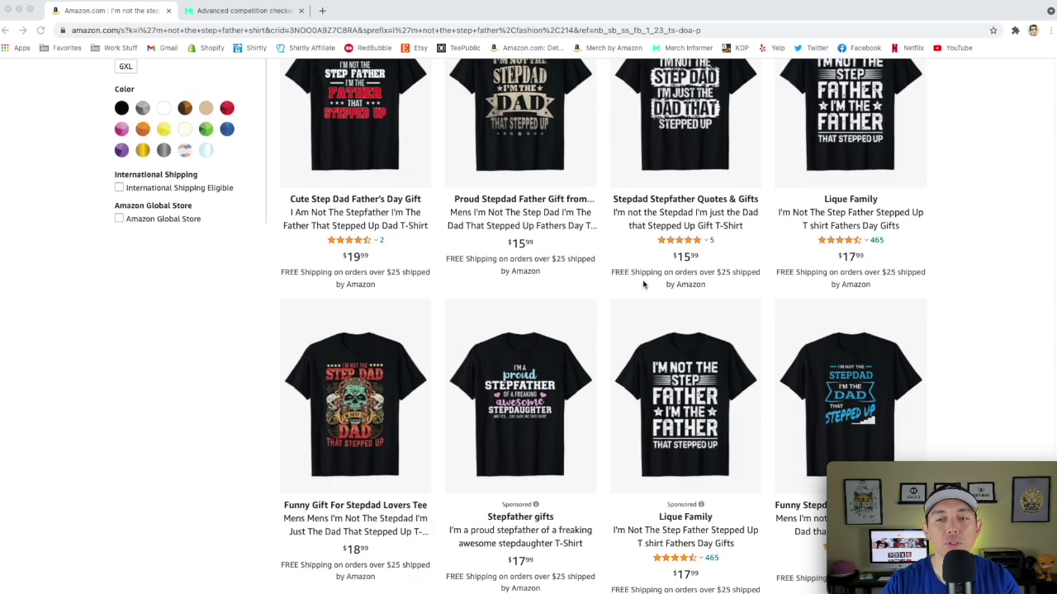
scroll(643, 284, down, 3)
scroll(643, 285, down, 3)
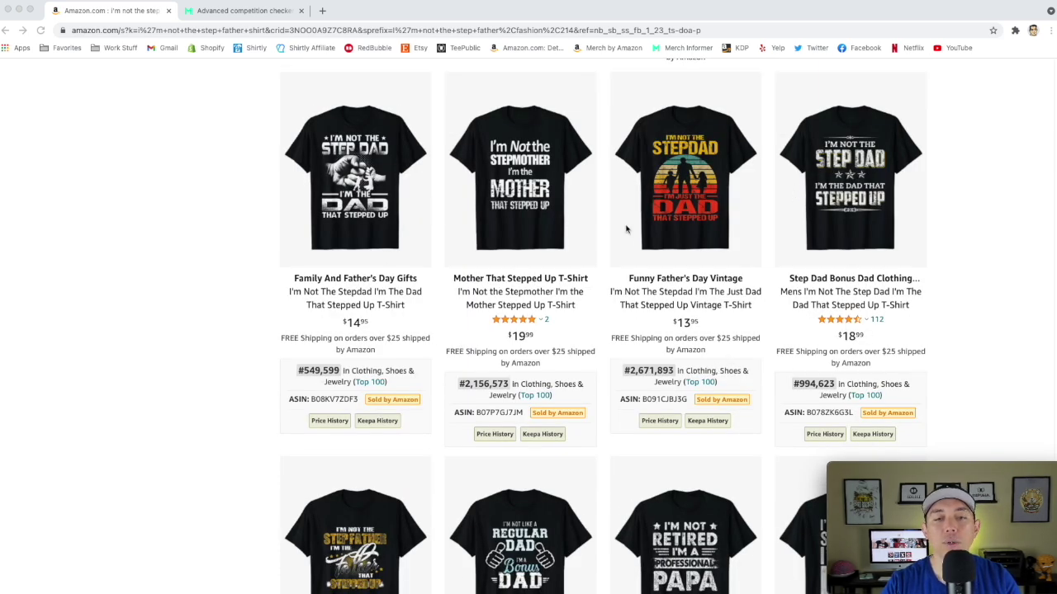
scroll(626, 230, down, 5)
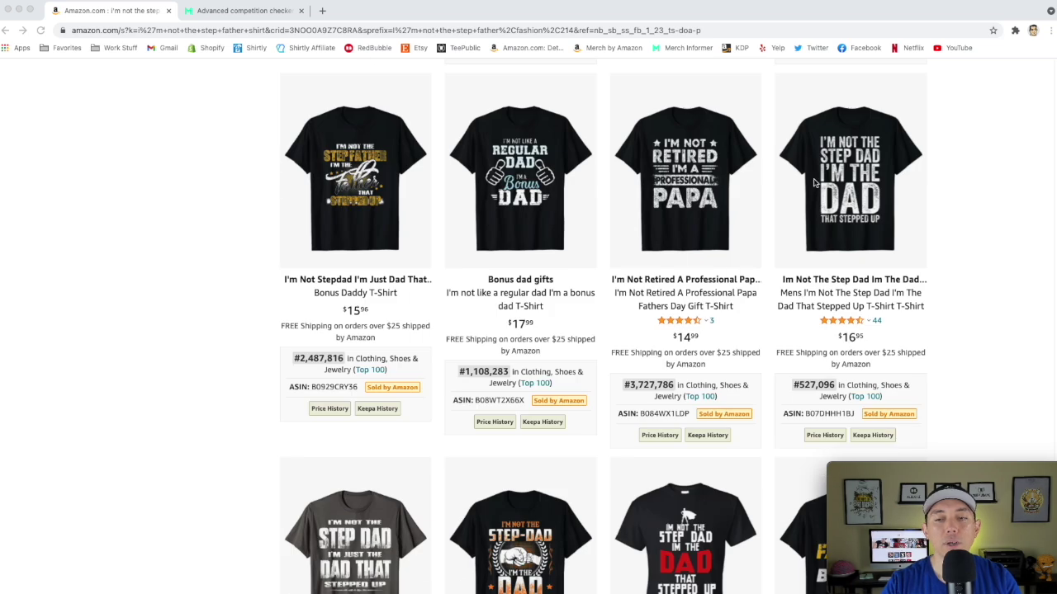
scroll(614, 266, down, 4)
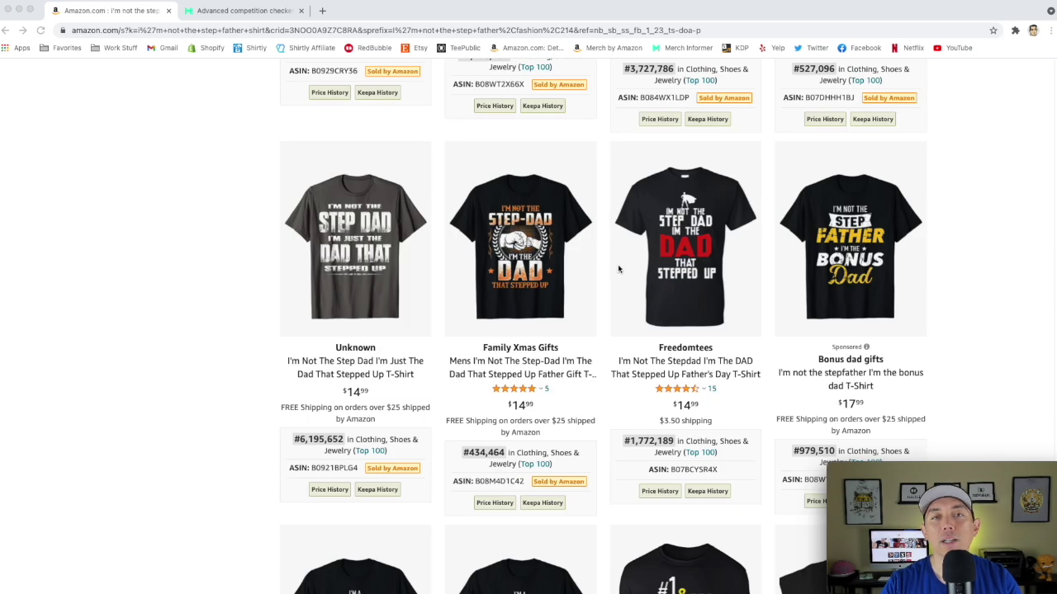
click(245, 10)
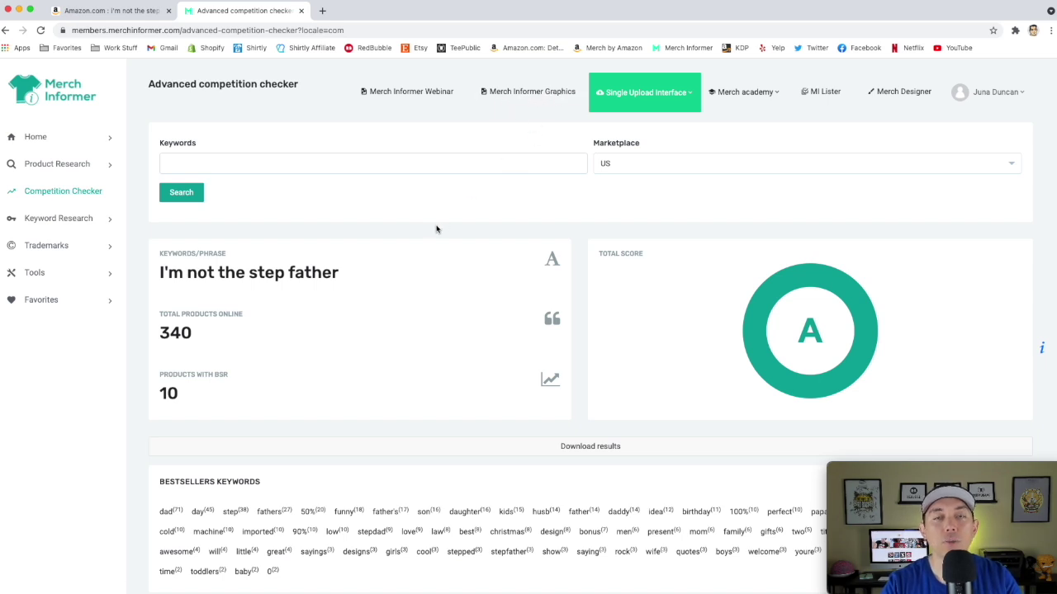
- Review the 'I'm not the step father' competition score and bestsellers, then return to Amazon
scroll(413, 253, down, 5)
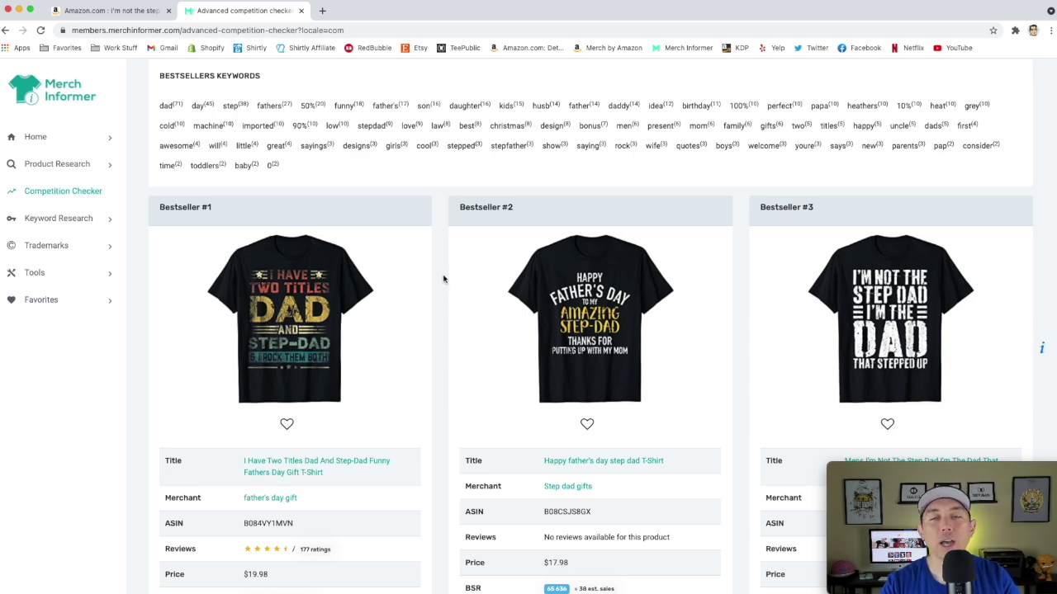
scroll(443, 279, up, 5)
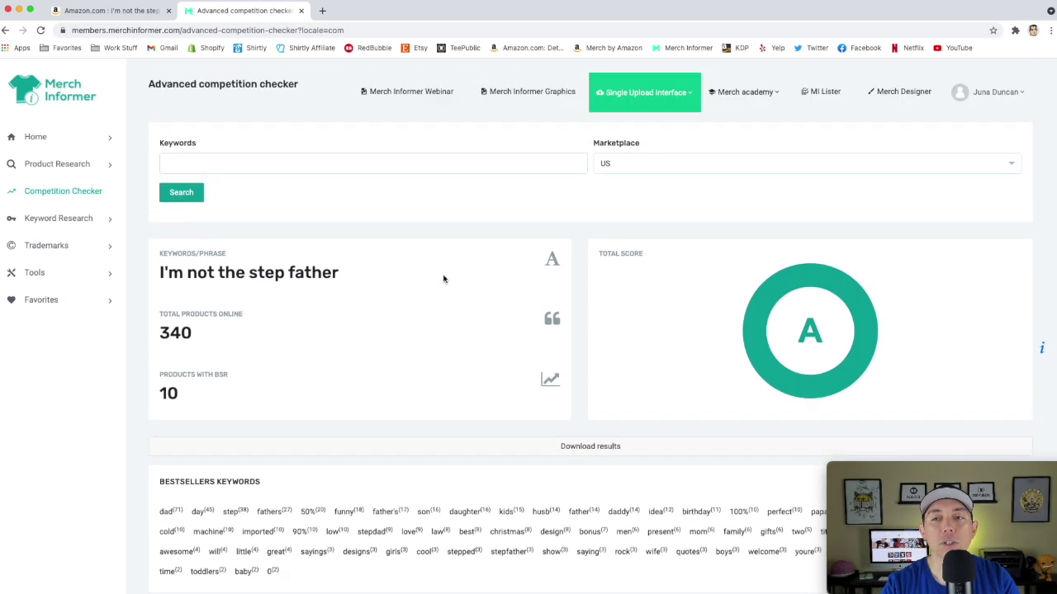
click(121, 12)
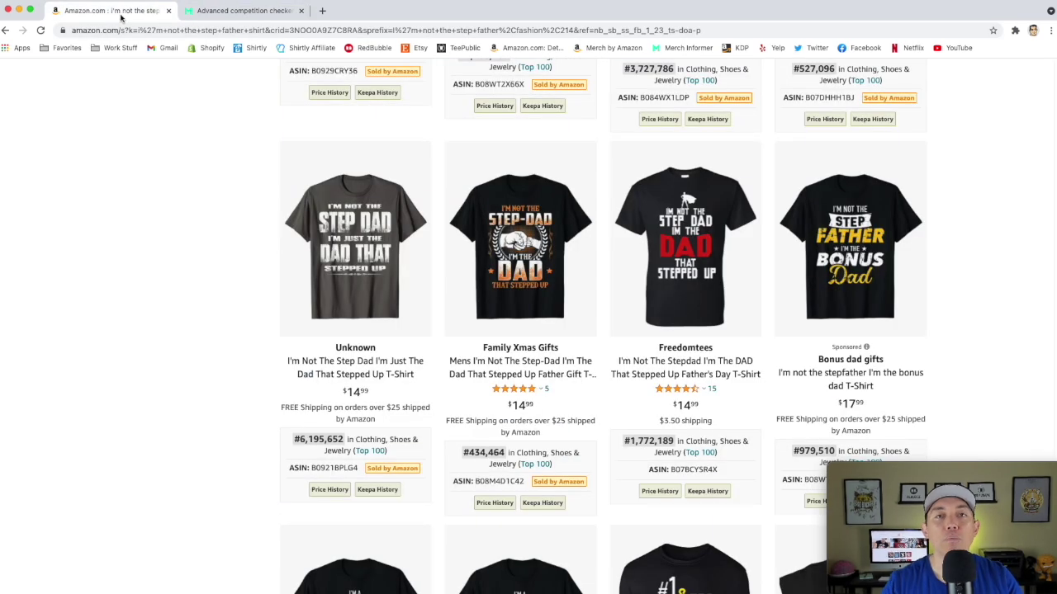
- Scroll back to the top of the Amazon stepfather shirt search results
scroll(393, 206, down, 6)
scroll(393, 207, up, 10)
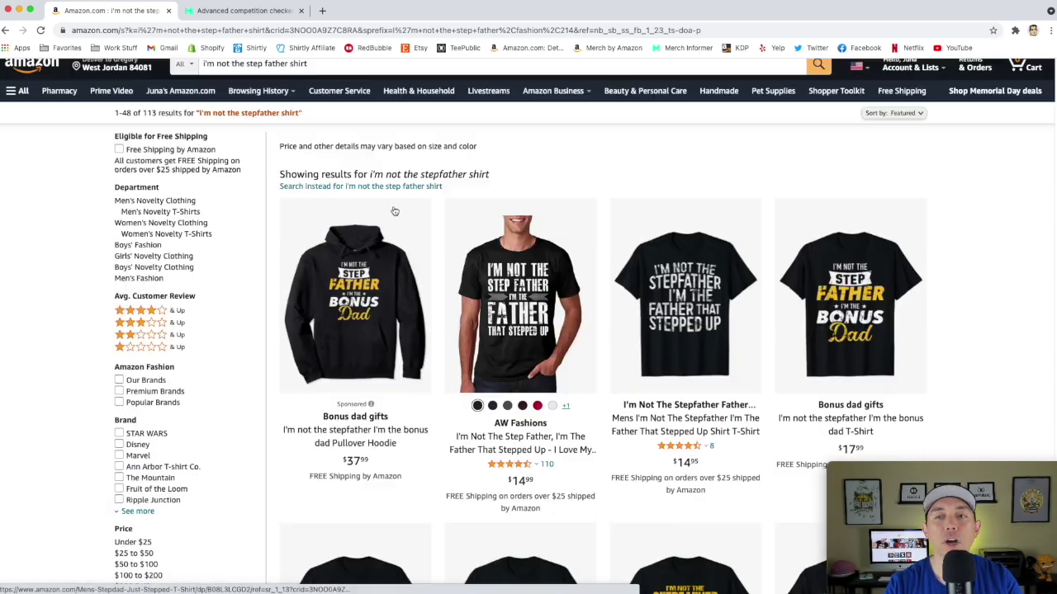
scroll(395, 211, up, 1)
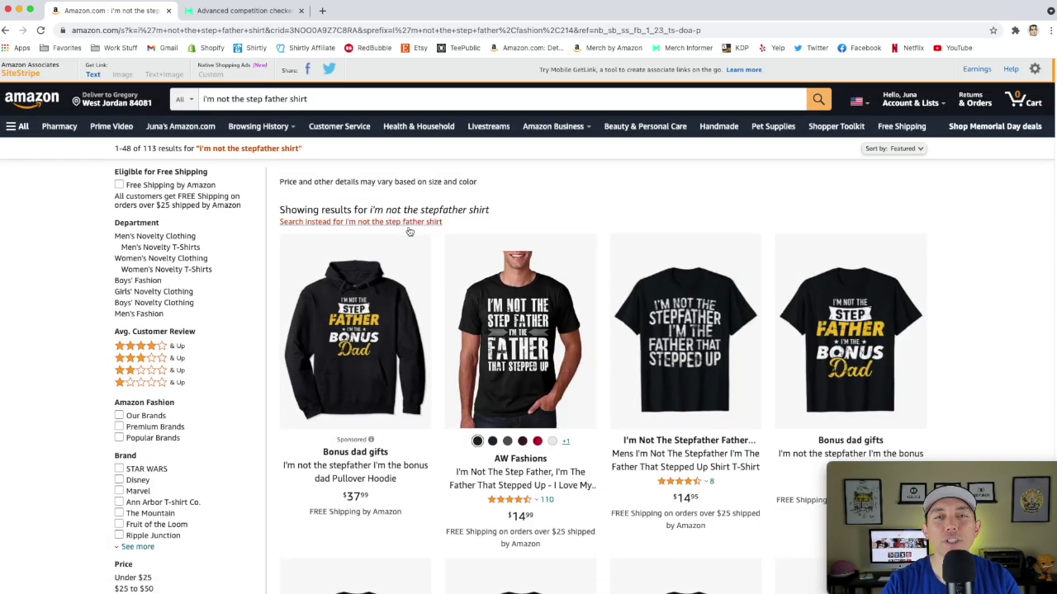